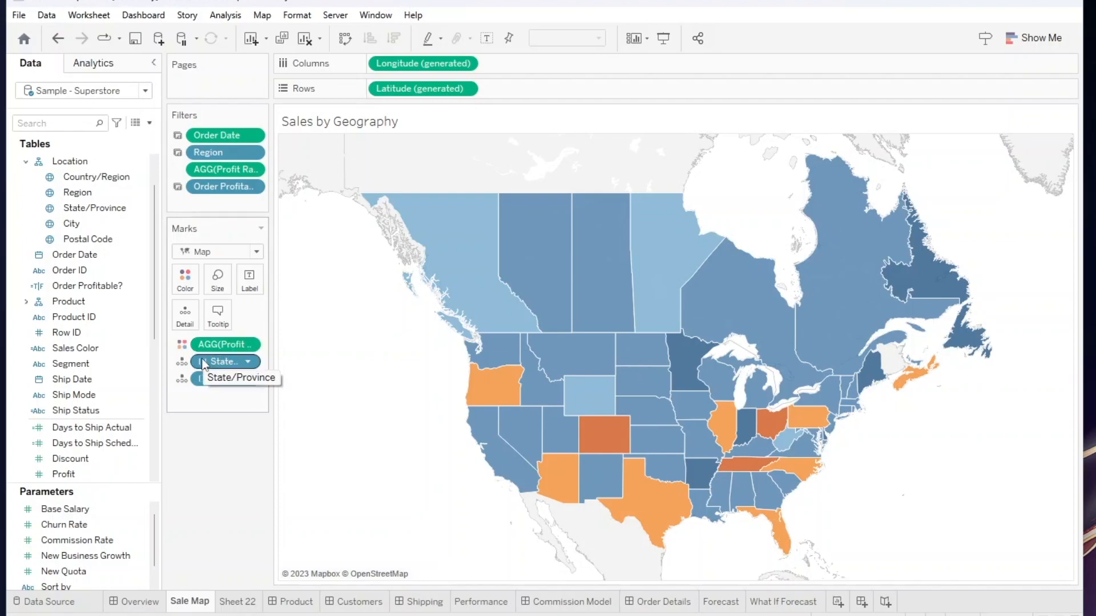
Drill the map's State/Province field down to City and collapse it back to state level.
left_click(201, 363)
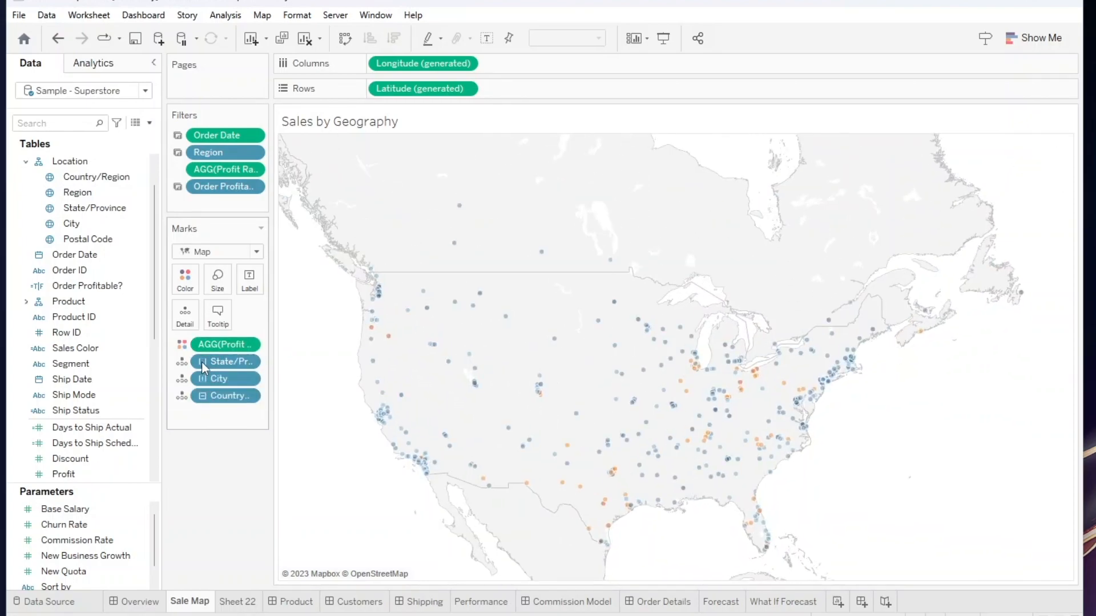
left_click(202, 362)
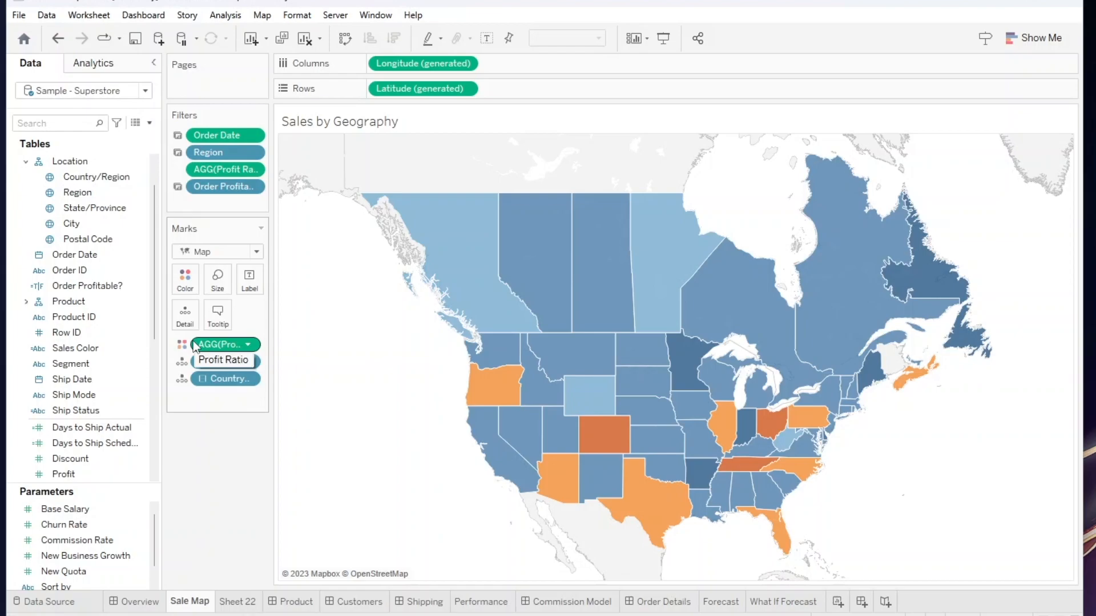
Duplicate the Sale Map worksheet as a crosstab and open the new sheet.
right_click(191, 601)
left_click(276, 456)
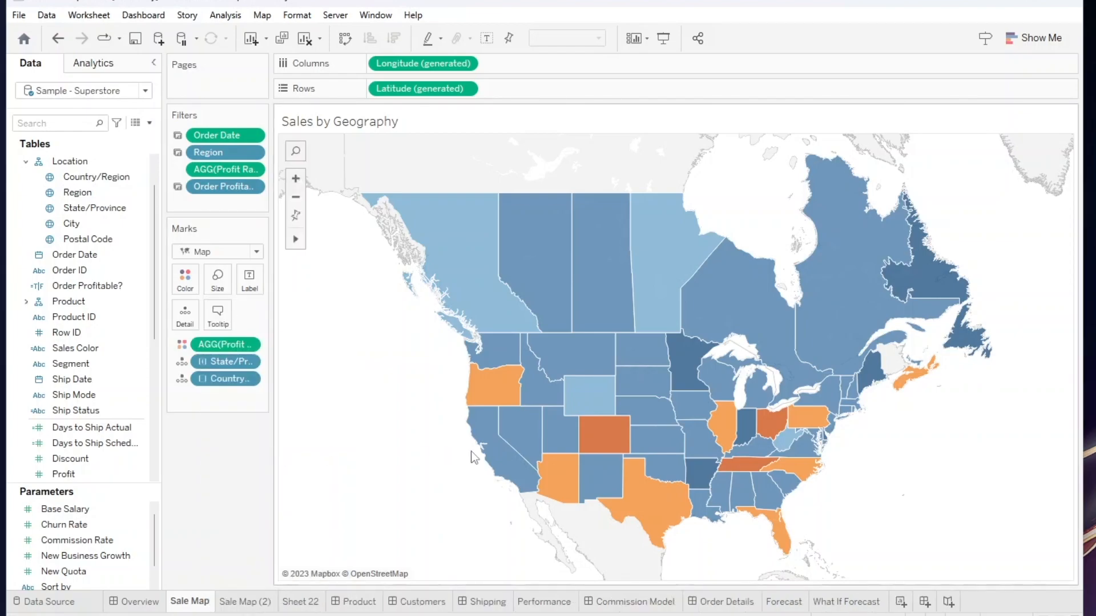
left_click(243, 603)
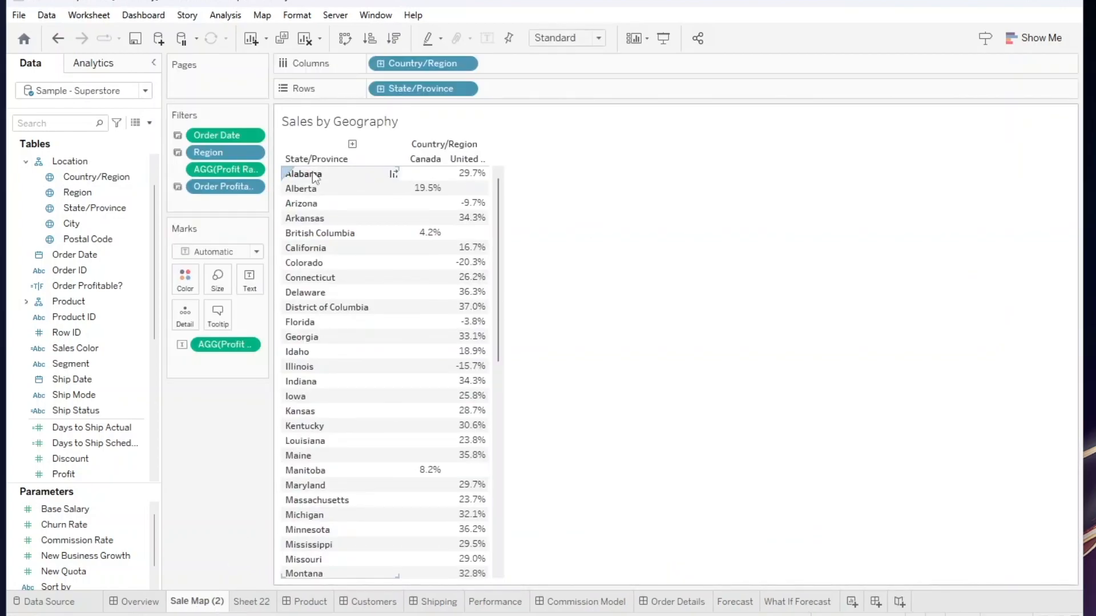
Expand State/Province to the City level in the crosstab and keep only Alabama.
left_click(353, 143)
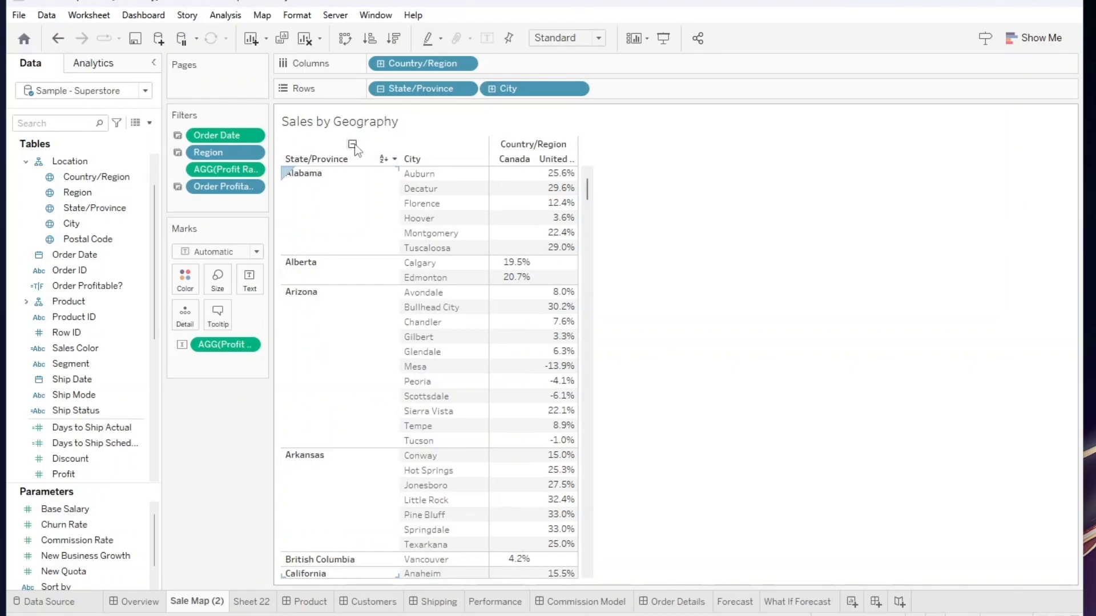
right_click(379, 199)
left_click(395, 209)
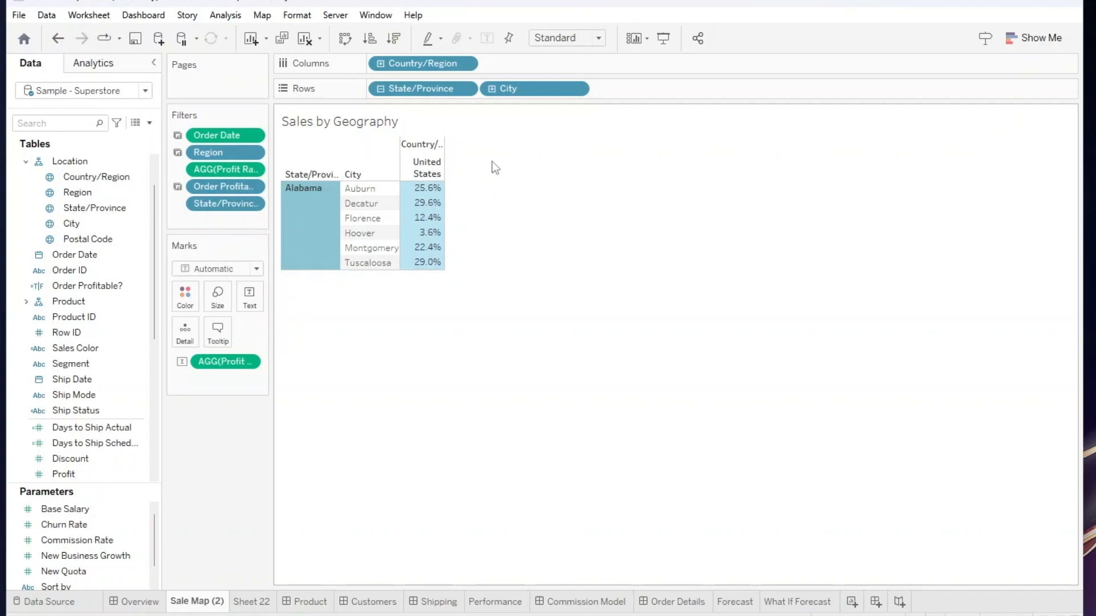
Remove the Location hierarchy from the data source's tables.
left_click(87, 163)
right_click(87, 165)
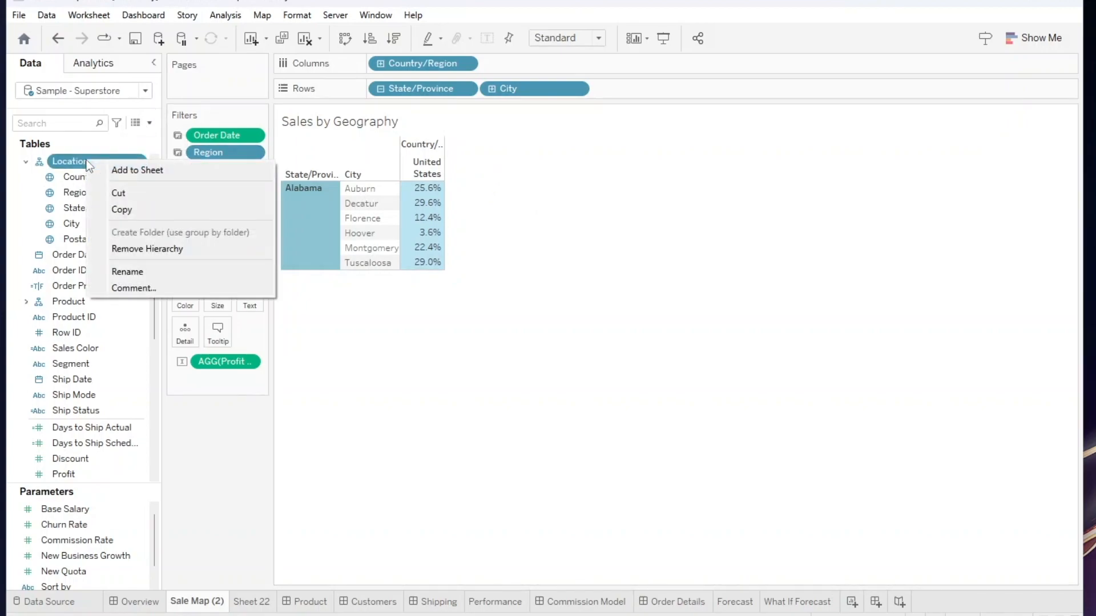
left_click(121, 249)
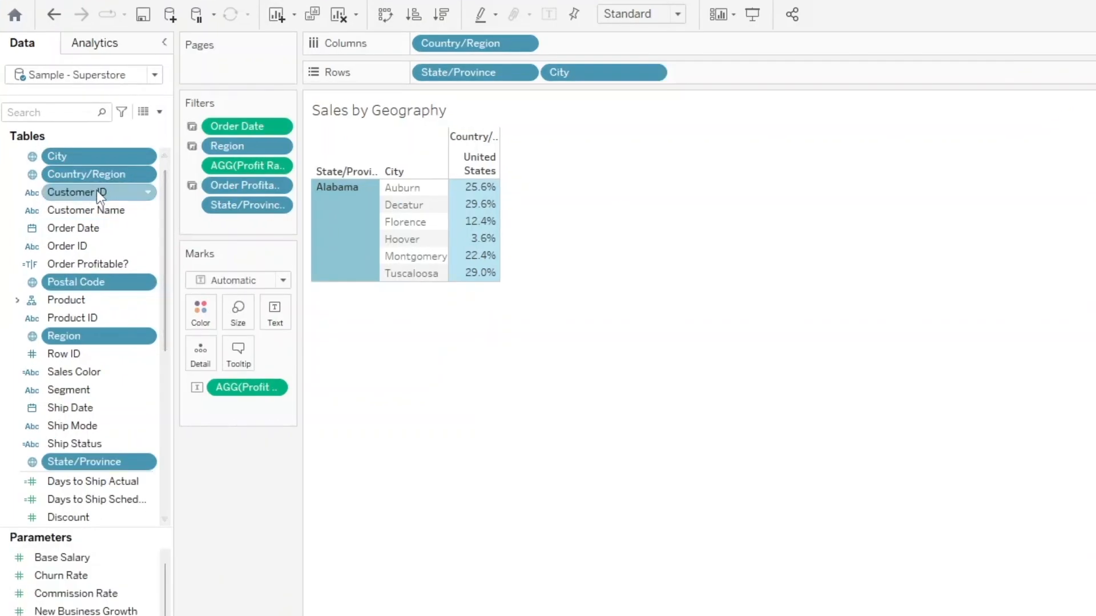
Create a hierarchy named Location from the City and Postal Code fields.
left_click(97, 190)
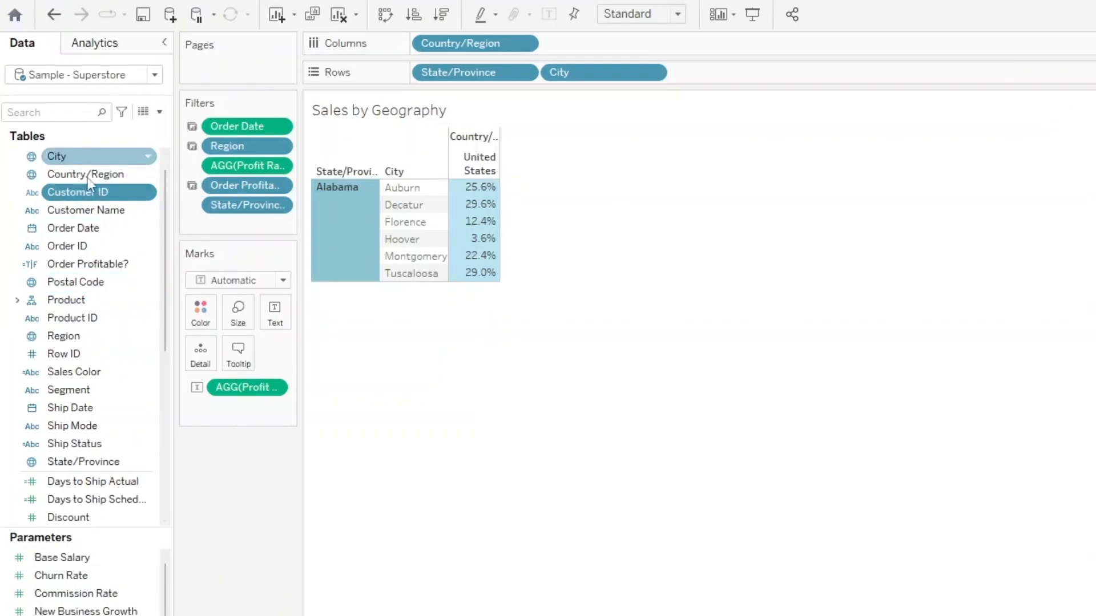
left_click_drag(85, 282, 76, 176)
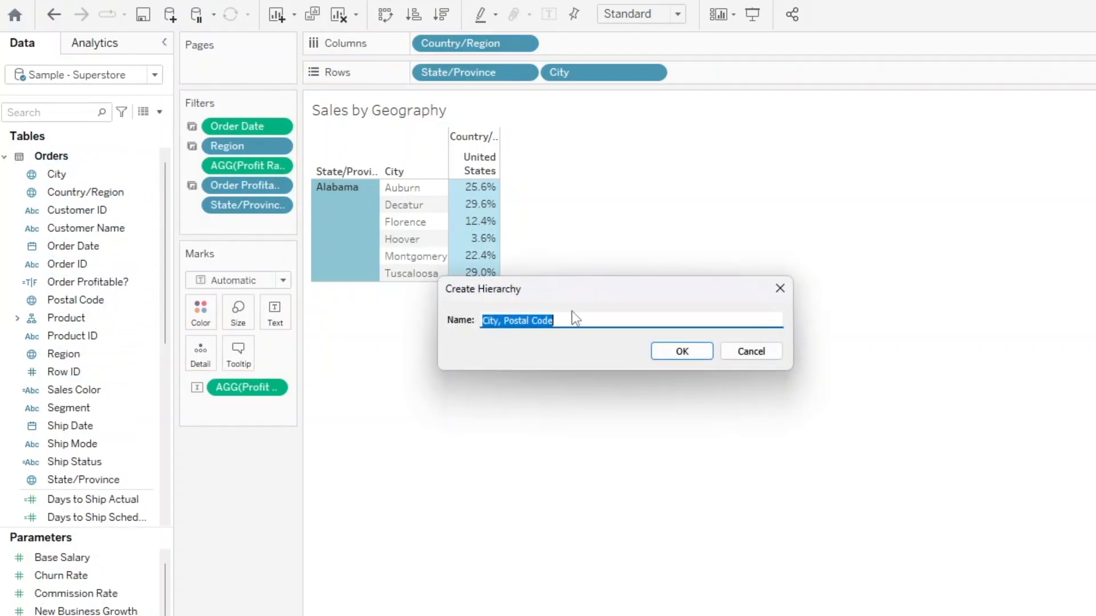
type("Location")
key("Return")
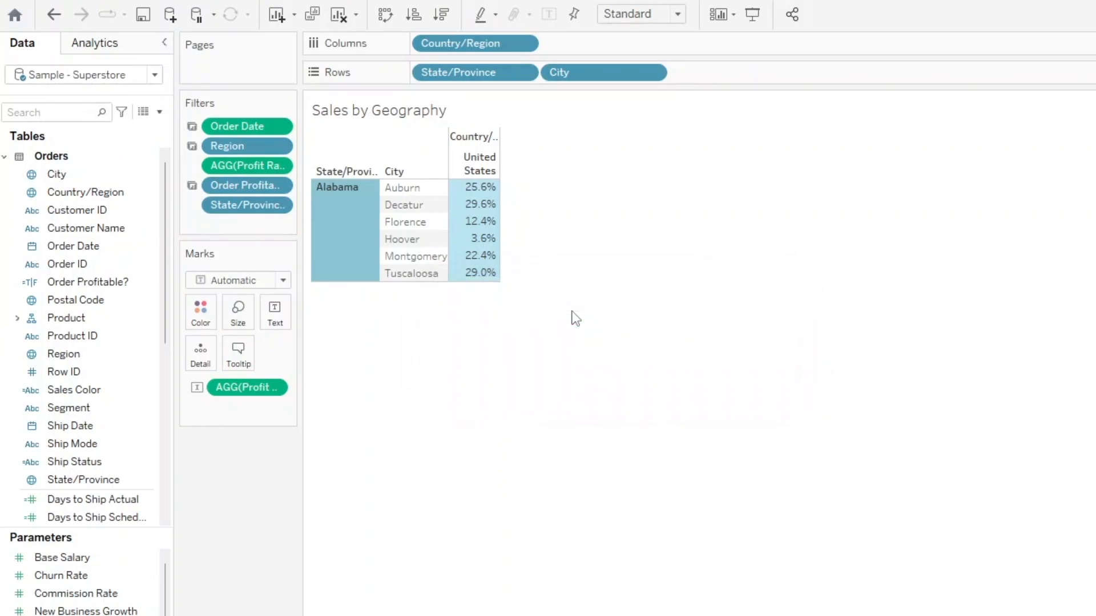
Add Country/Region, Region and State/Province to the Location hierarchy, in that order above City.
left_click_drag(70, 246, 104, 434)
left_click_drag(82, 498, 89, 259)
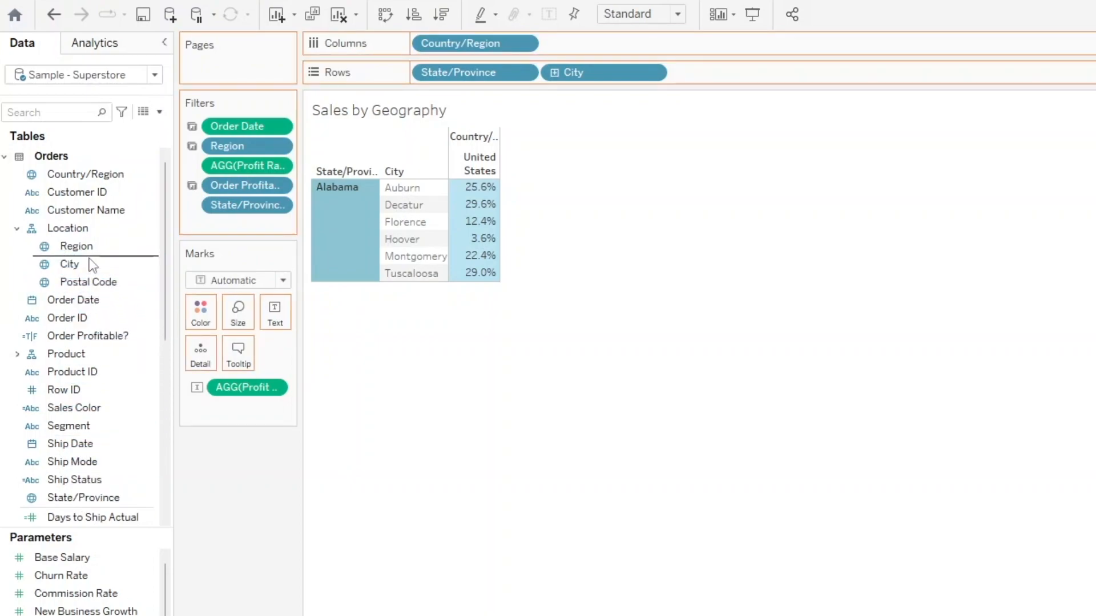
left_click_drag(86, 175, 86, 238)
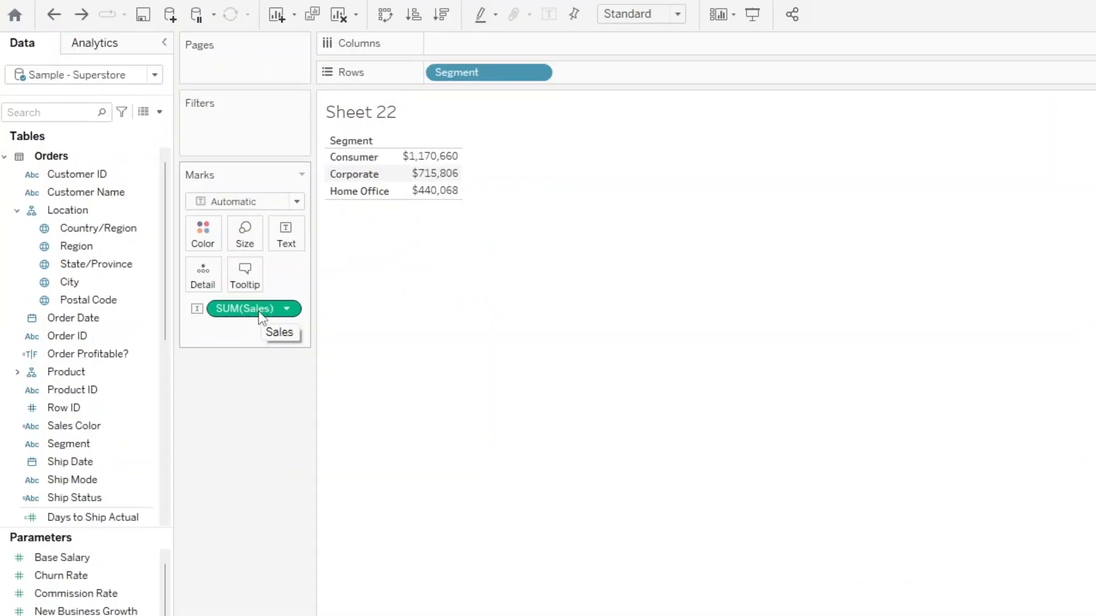
Add Order Date to the columns of Sheet 22, drilled down to quarters with the year level removed.
double_click(112, 320)
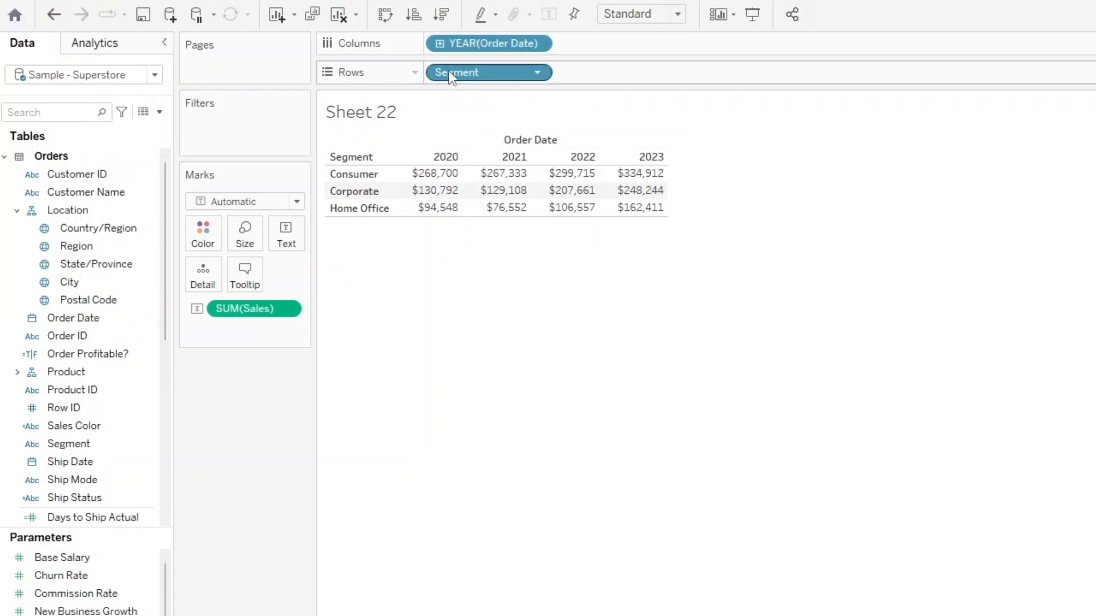
left_click(440, 43)
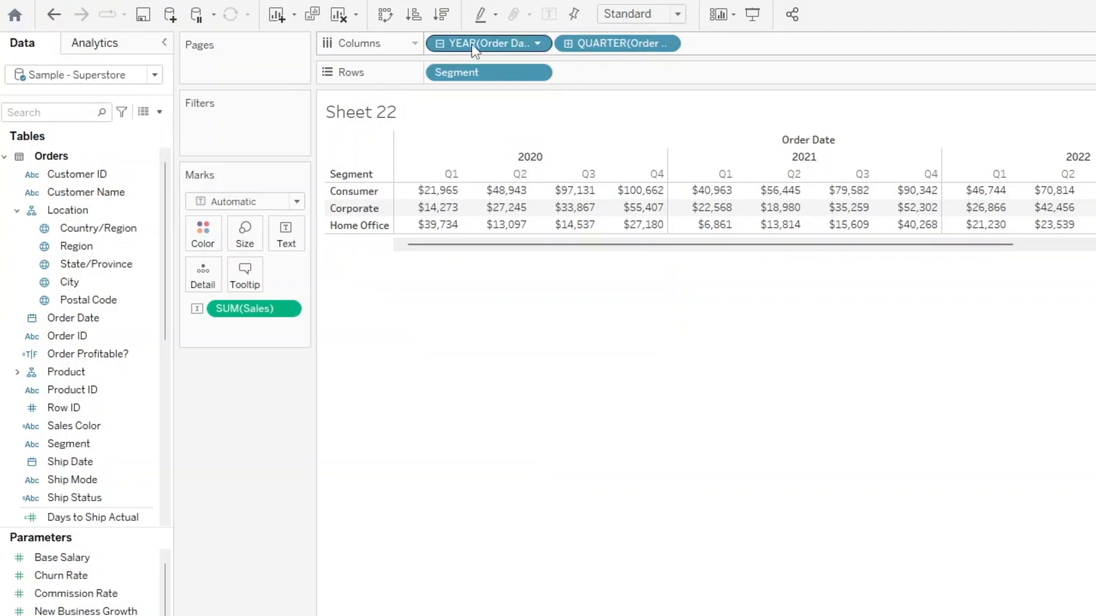
left_click_drag(472, 43, 490, 429)
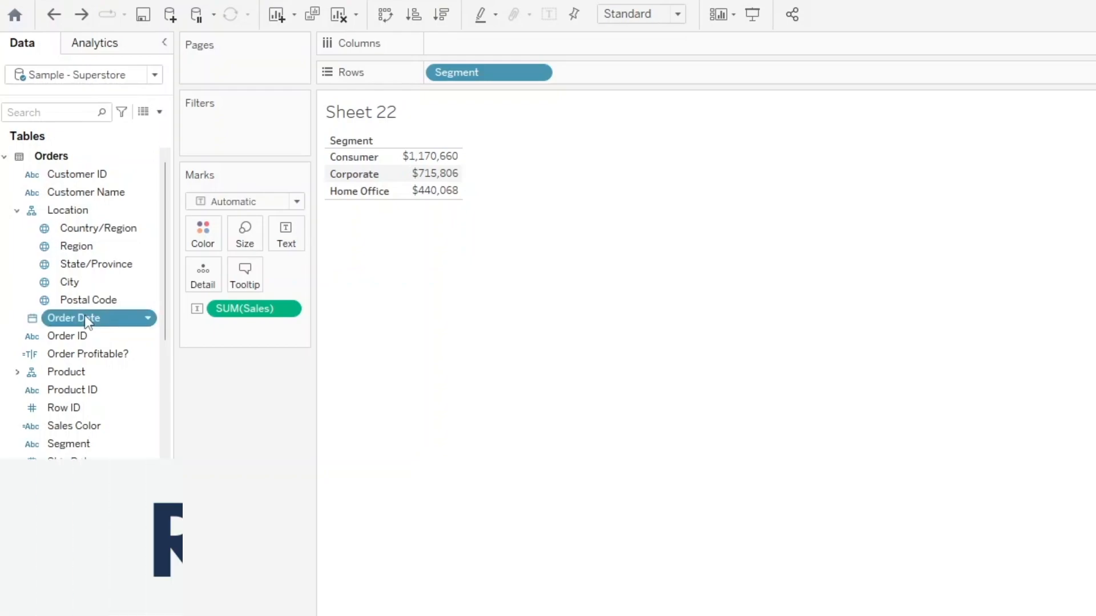
Place Order Date on the columns directly as the discrete QUARTER(Order Date) field.
left_click_drag(85, 317, 482, 48)
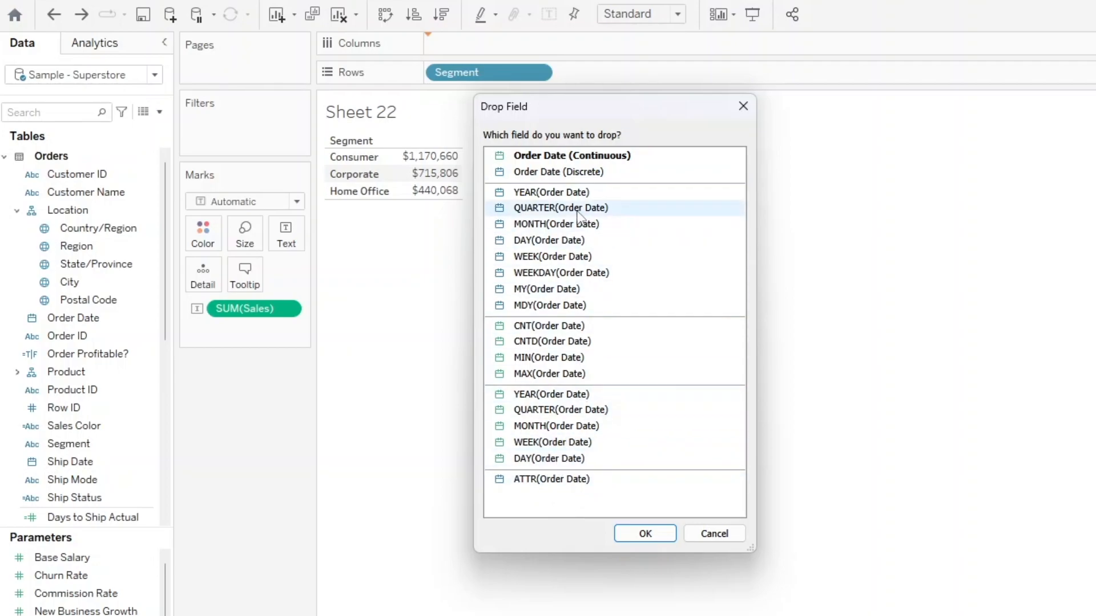
double_click(561, 210)
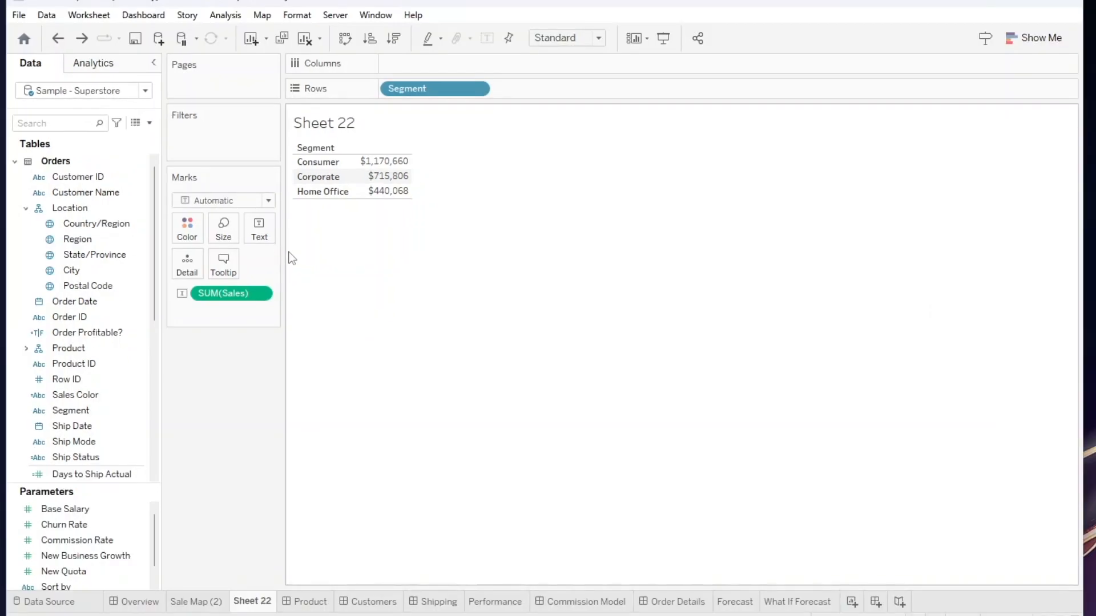
left_click_drag(153, 209, 159, 177)
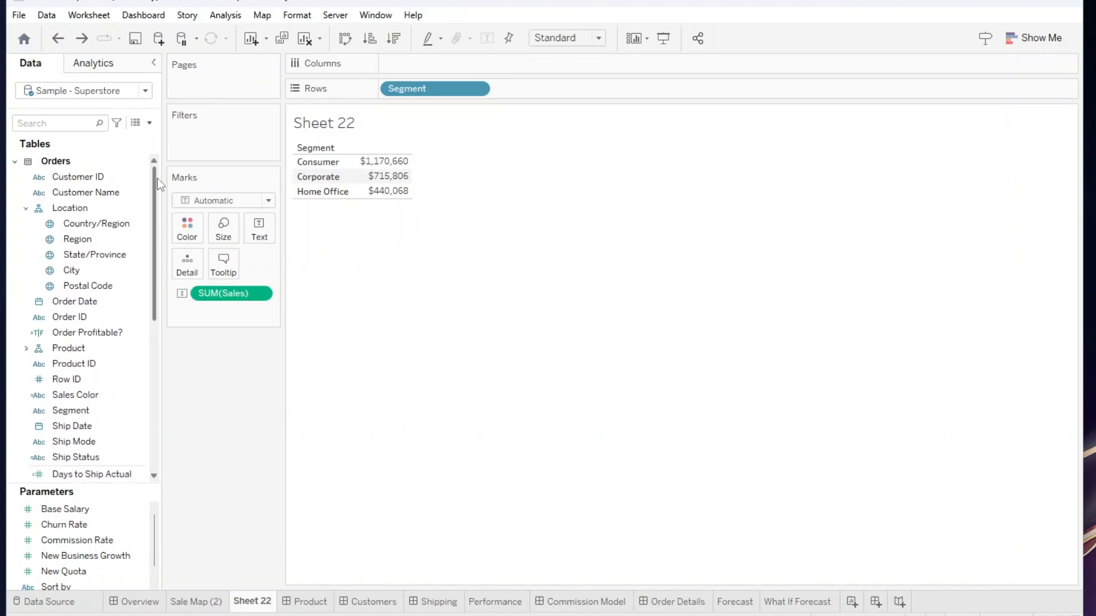
left_click(44, 126)
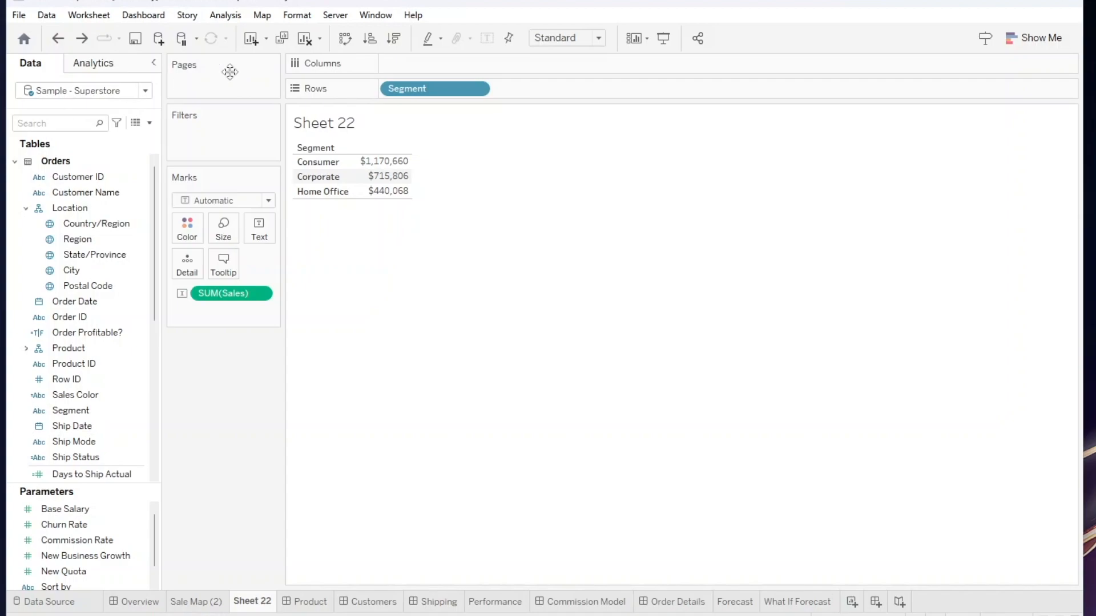
Enter the ad hoc calculation quarter([Order Date]) on the columns of Sheet 22.
double_click(406, 67)
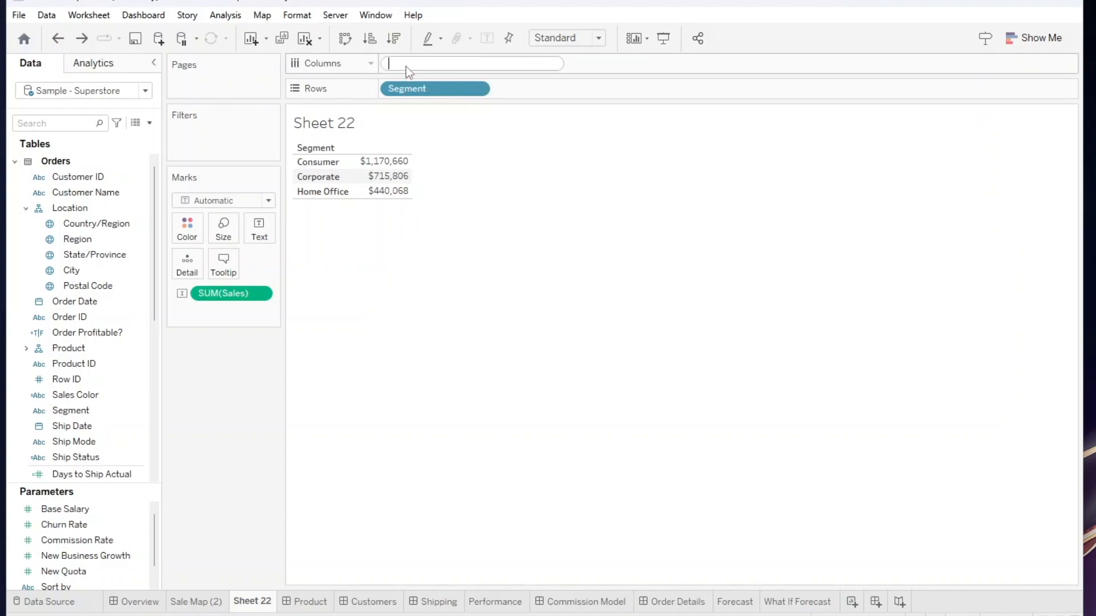
type("quarter(")
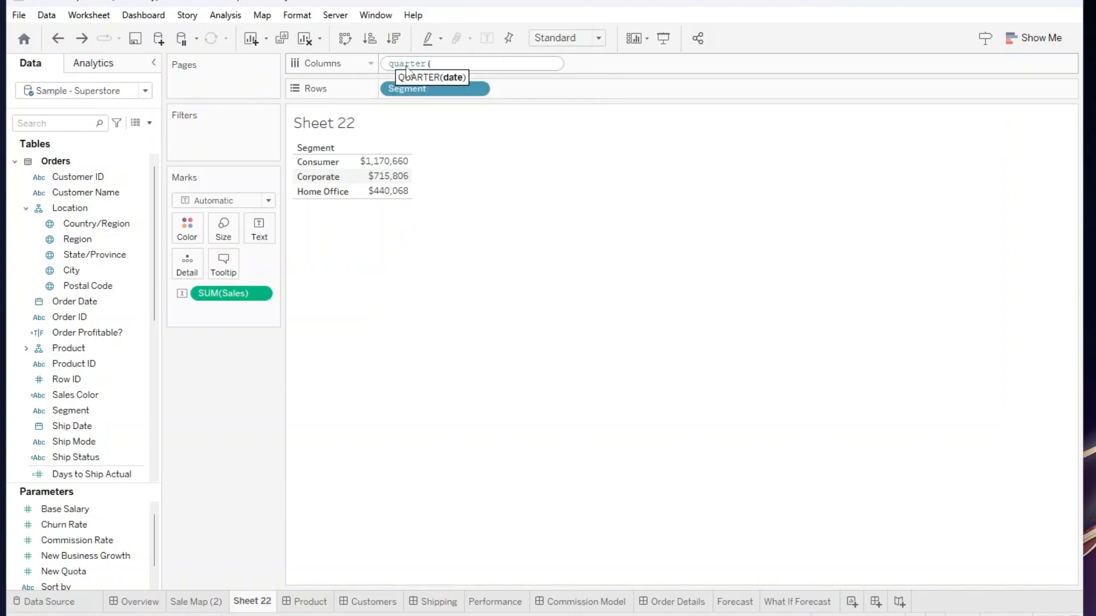
type("ord")
key("Return")
type(")")
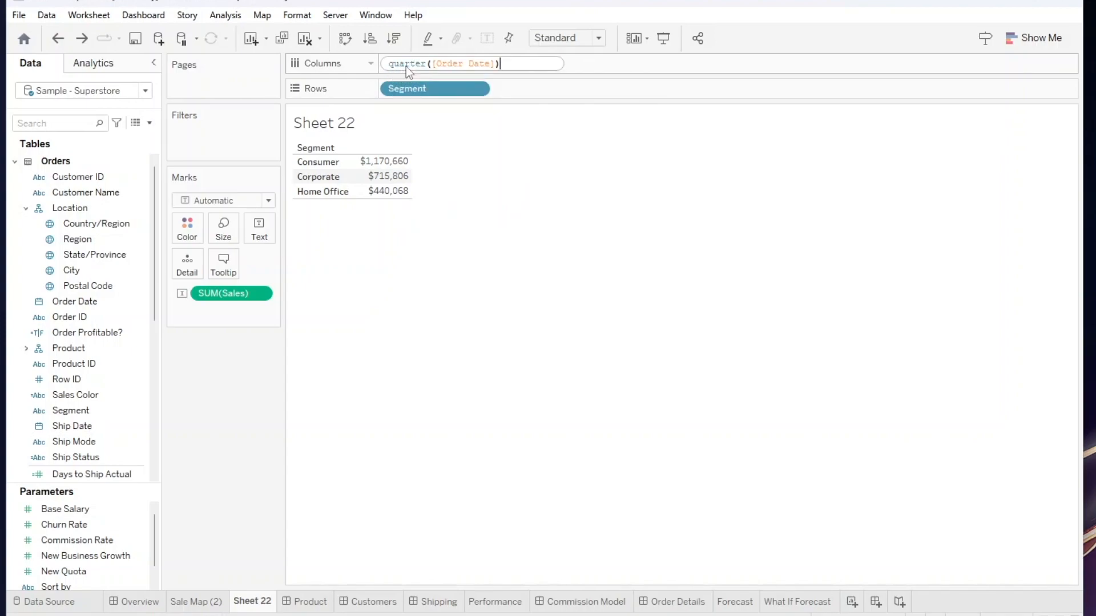
key("Return")
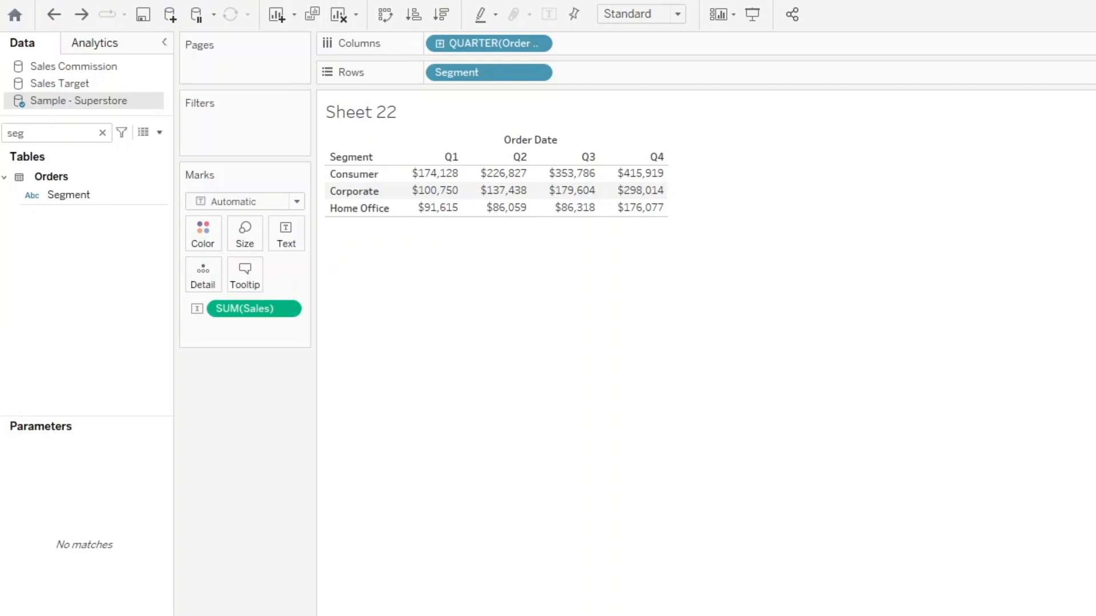
Open the workbook-wide formatting and expand the font settings that apply to all text.
left_click(337, 1)
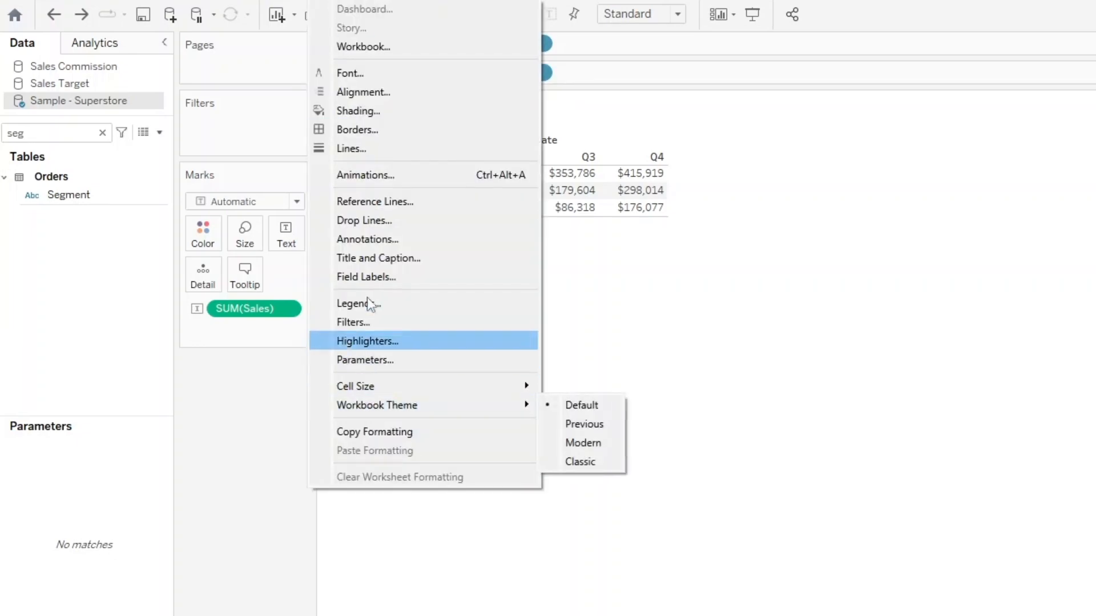
left_click(368, 51)
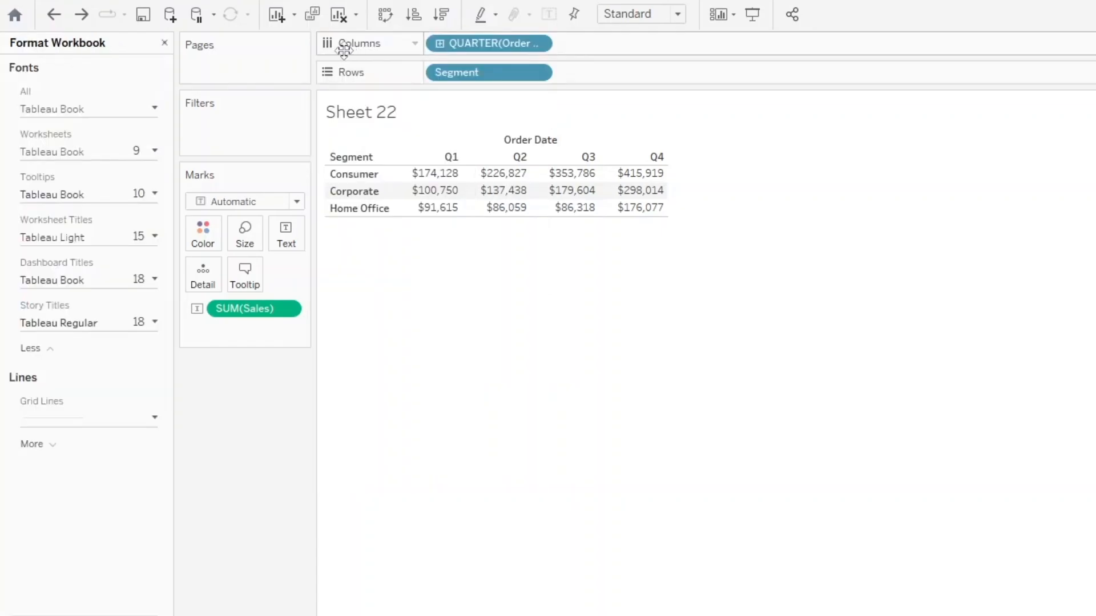
left_click(136, 110)
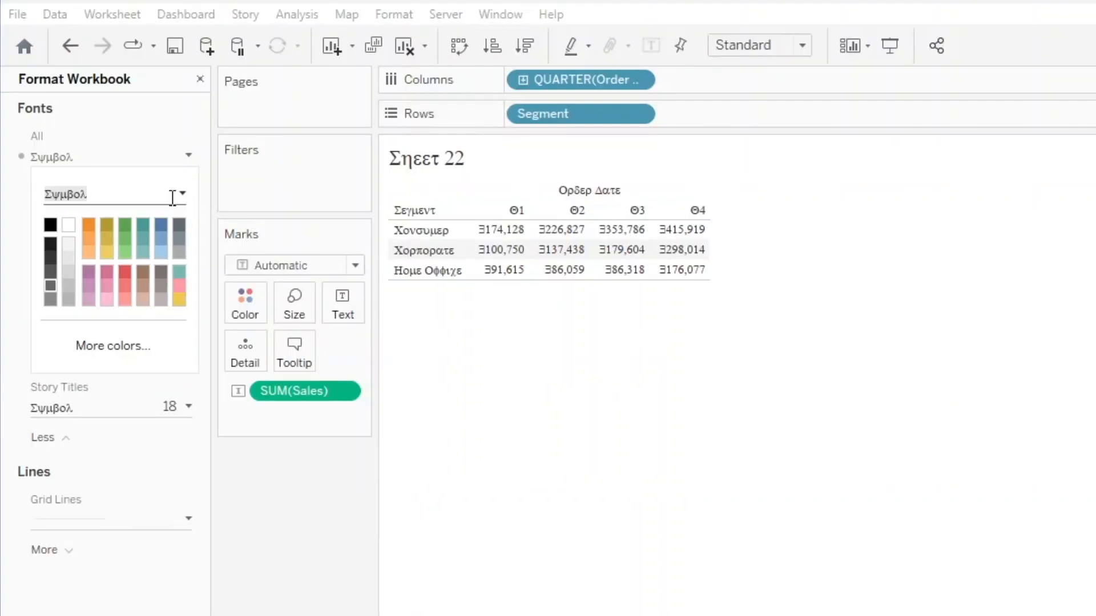
Set the font for all workbook text to Viner Hand ITC.
left_click(182, 194)
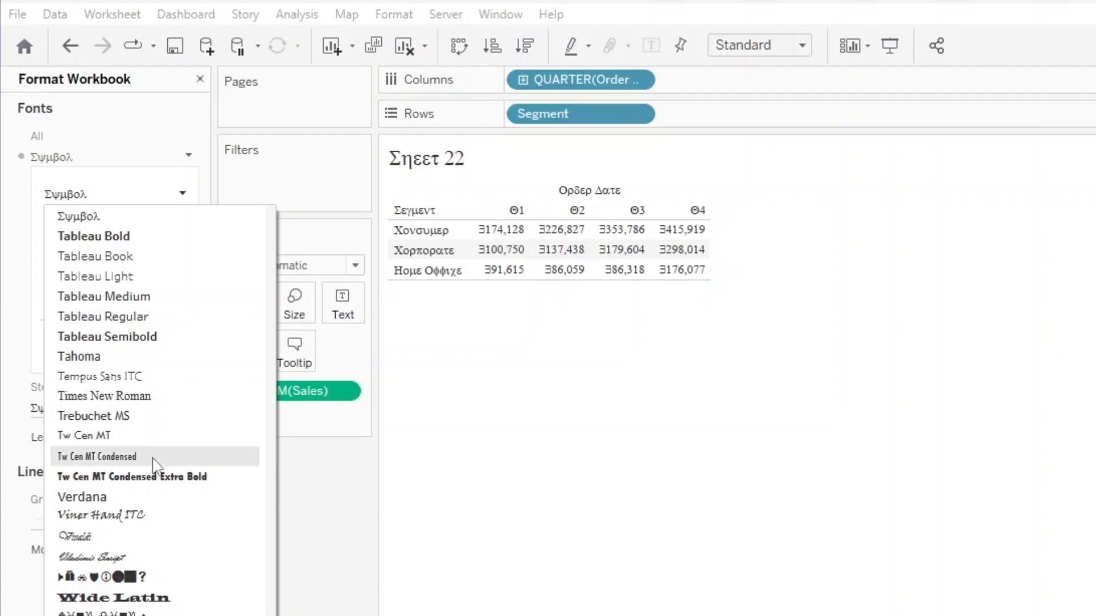
left_click(157, 515)
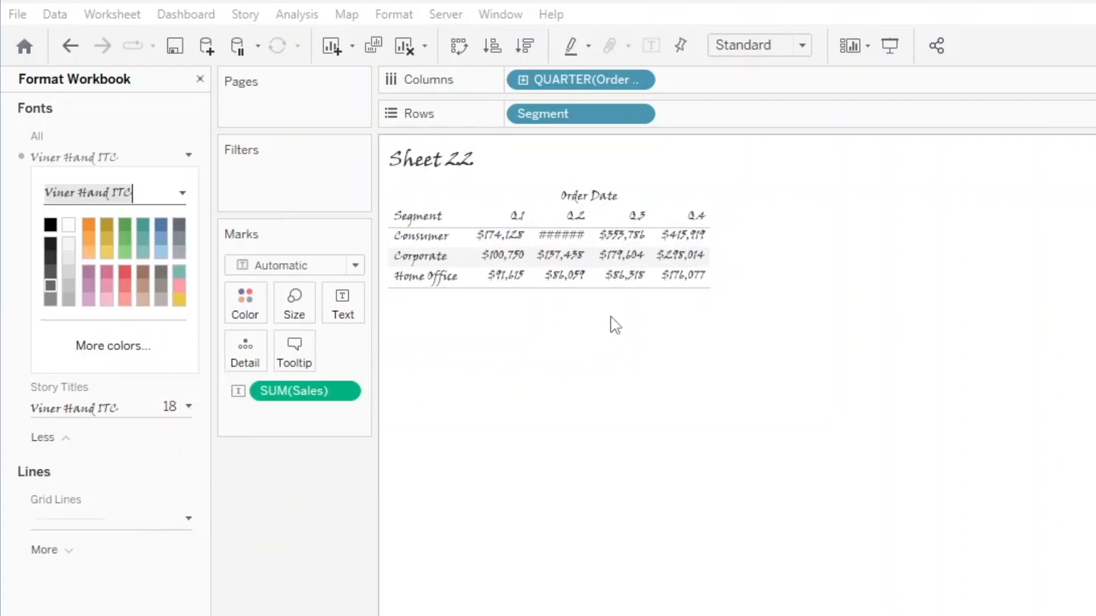
Set the font for all workbook text to Sitka and close the font settings.
left_click(180, 193)
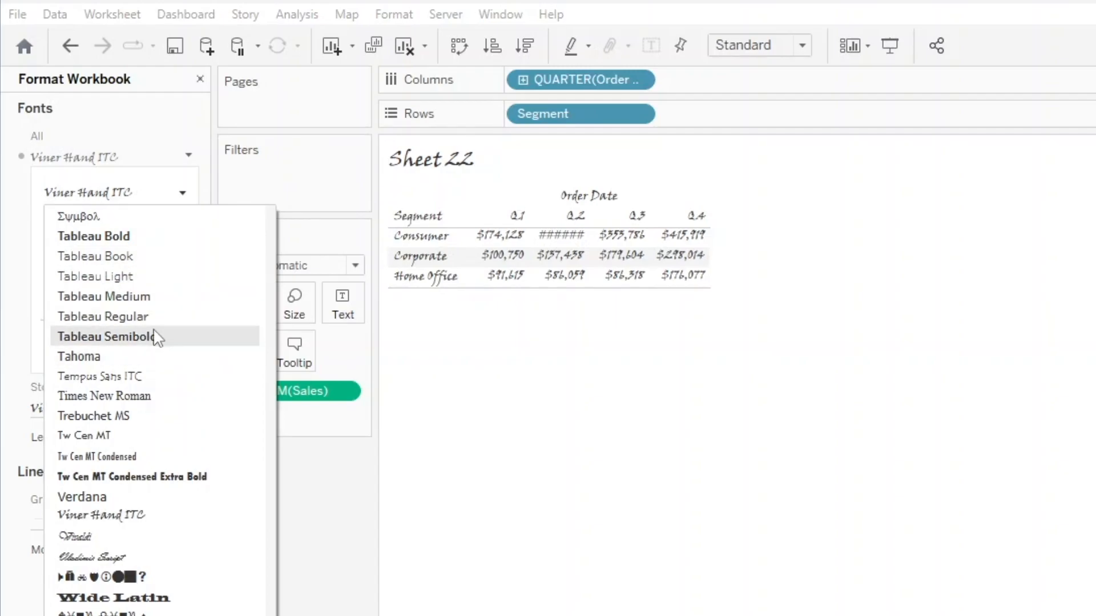
scroll(156, 340, "up", 6)
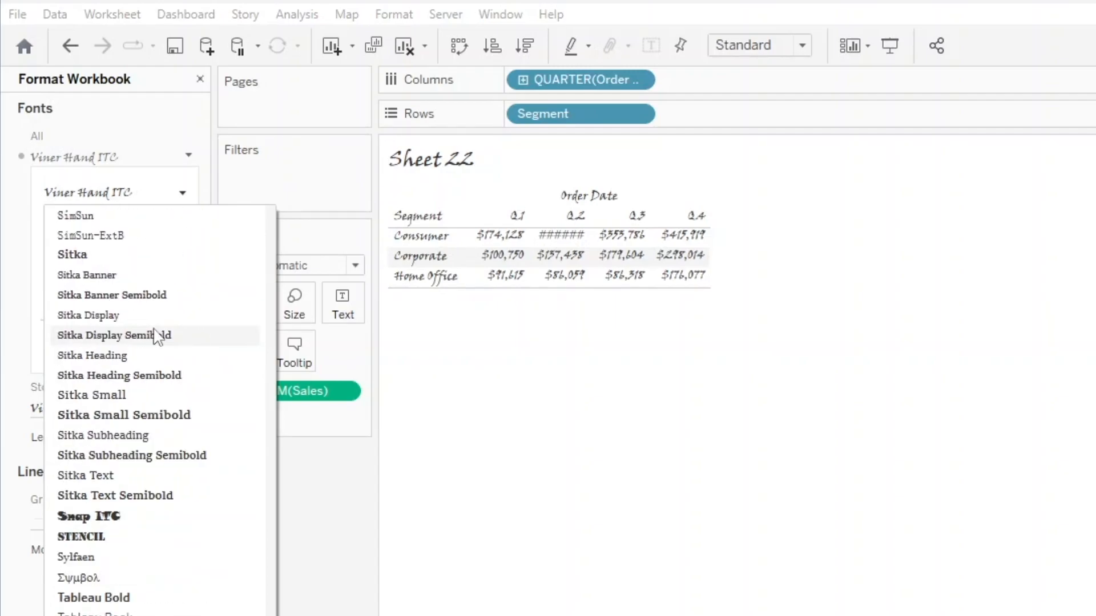
scroll(158, 337, "up", 4)
left_click(86, 494)
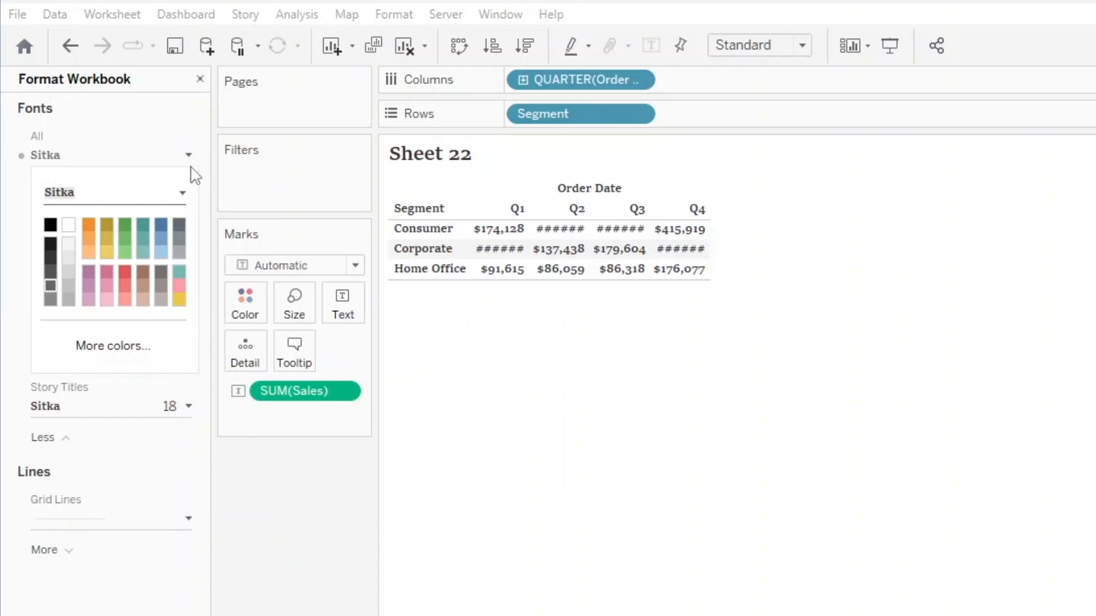
left_click(187, 138)
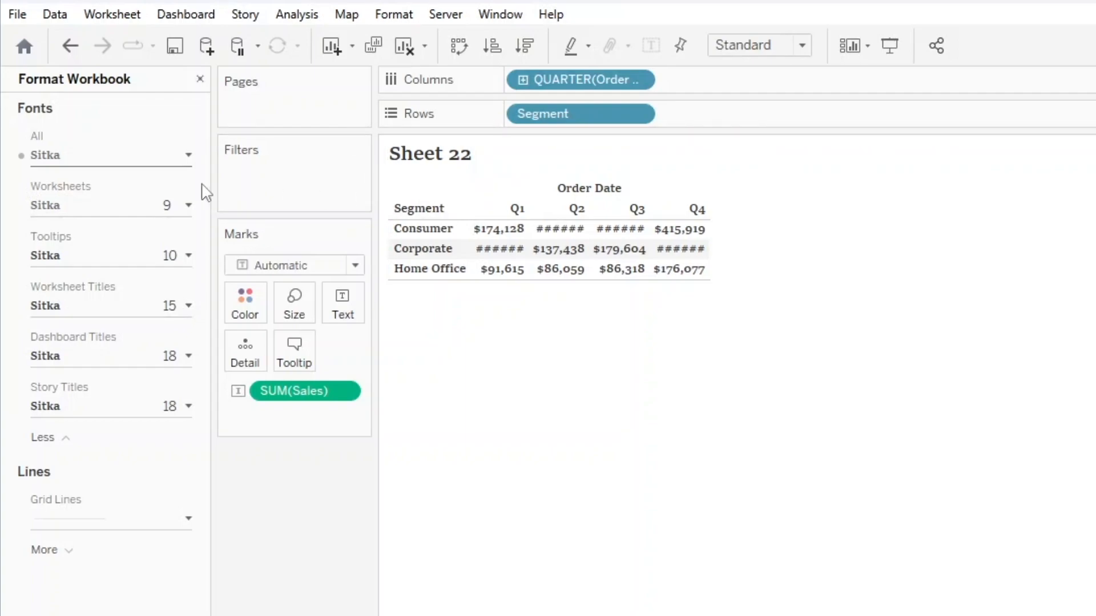
Widen the table's quarter columns so every sales value fits, and close the workbook formatting.
mouse_move(529, 212)
left_mouse_down()
mouse_move(540, 212)
mouse_move(525, 210)
left_mouse_up()
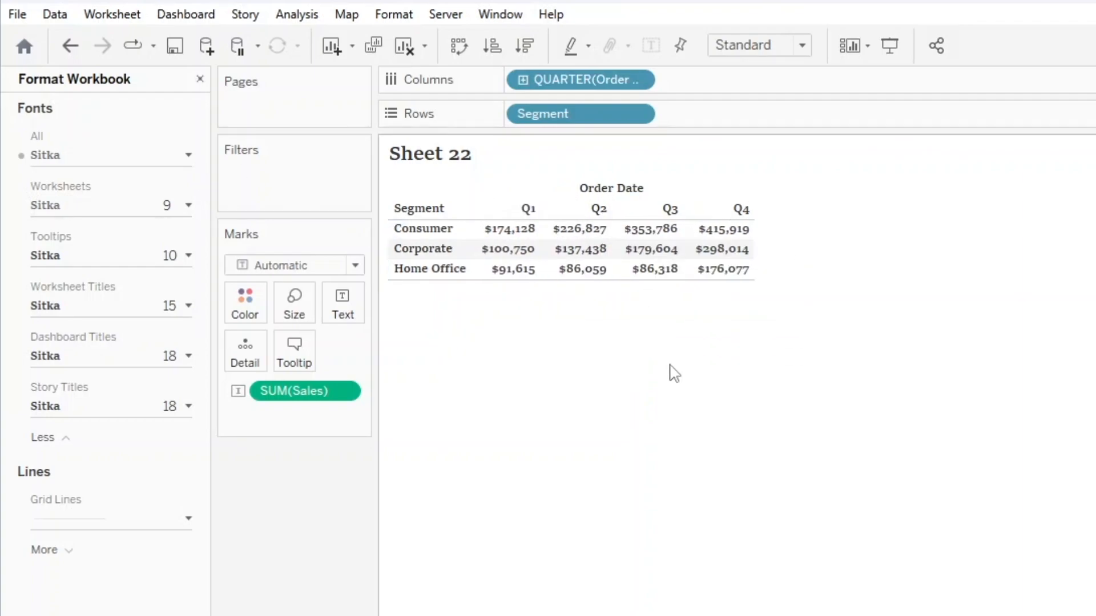
left_click(200, 79)
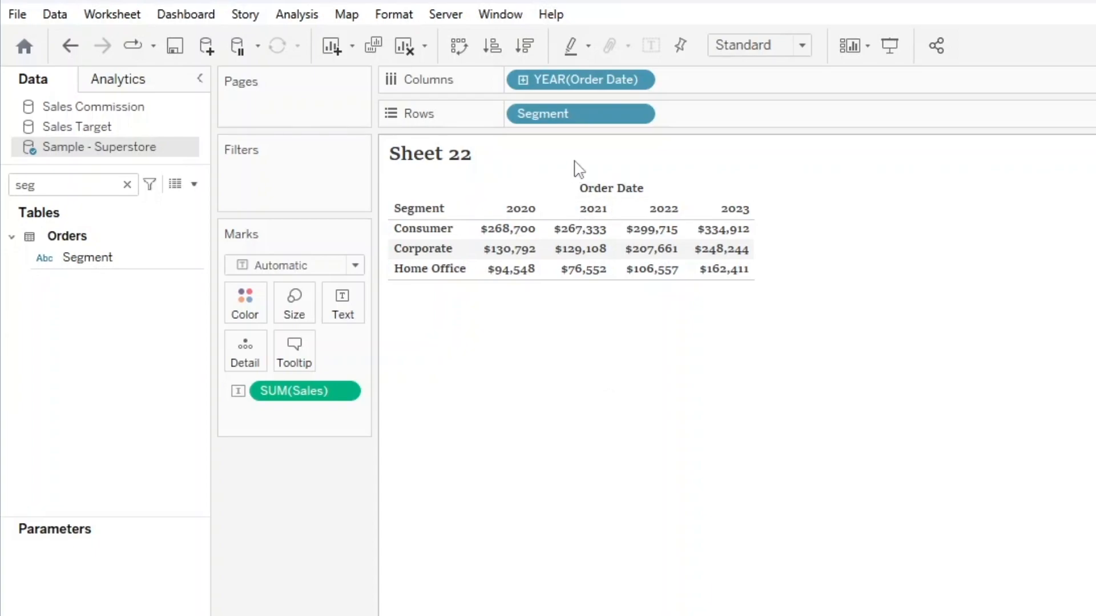
Remove the order year from the columns and convert the table to a horizontal bar chart of sales by segment.
left_click_drag(579, 81, 565, 452)
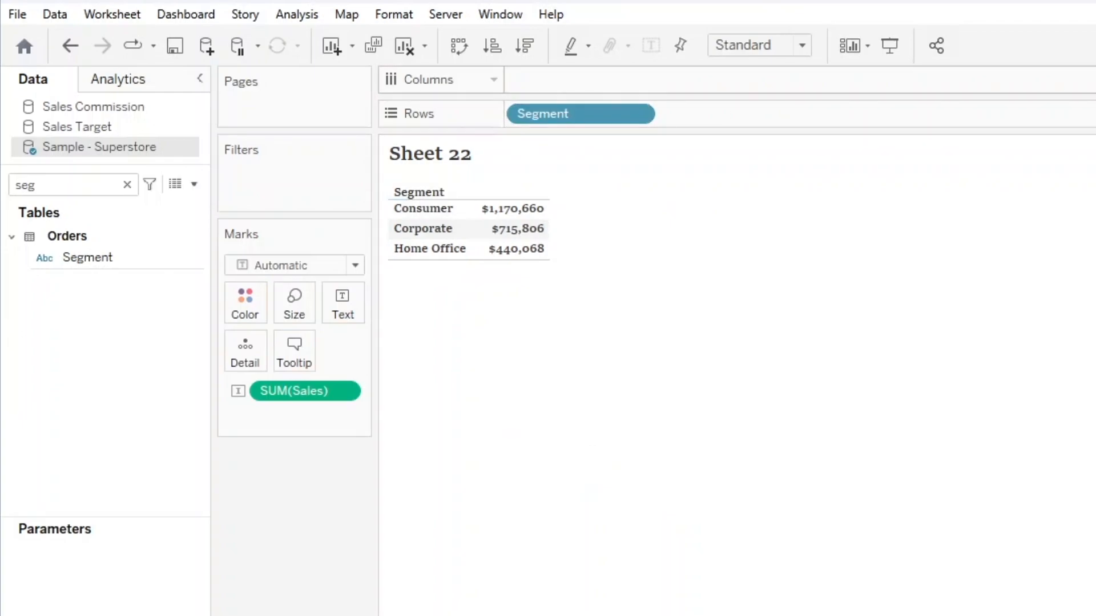
left_click(1032, 53)
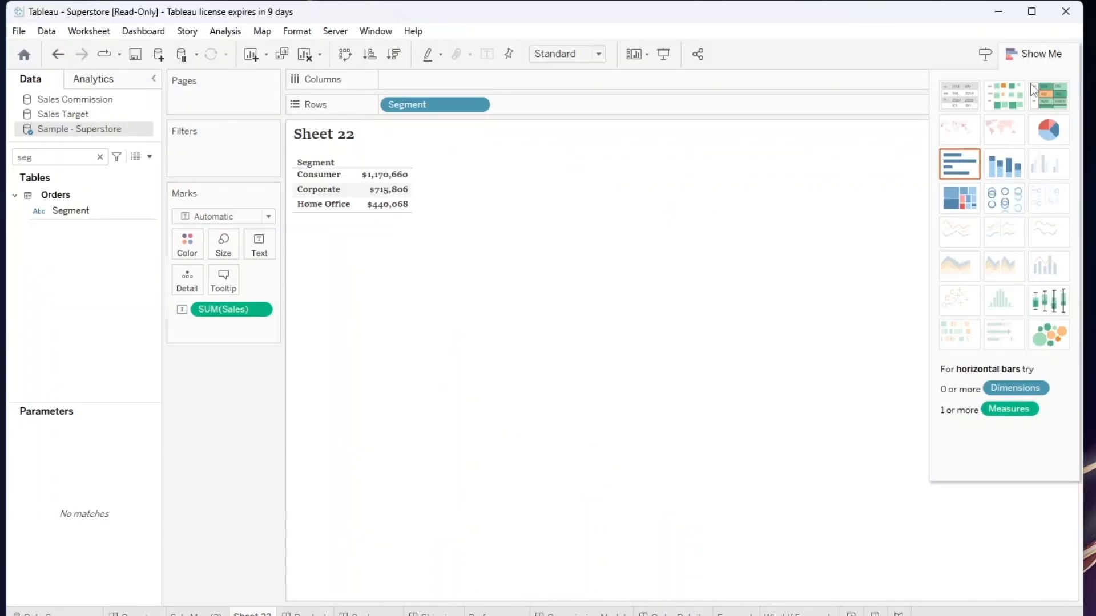
left_click(959, 164)
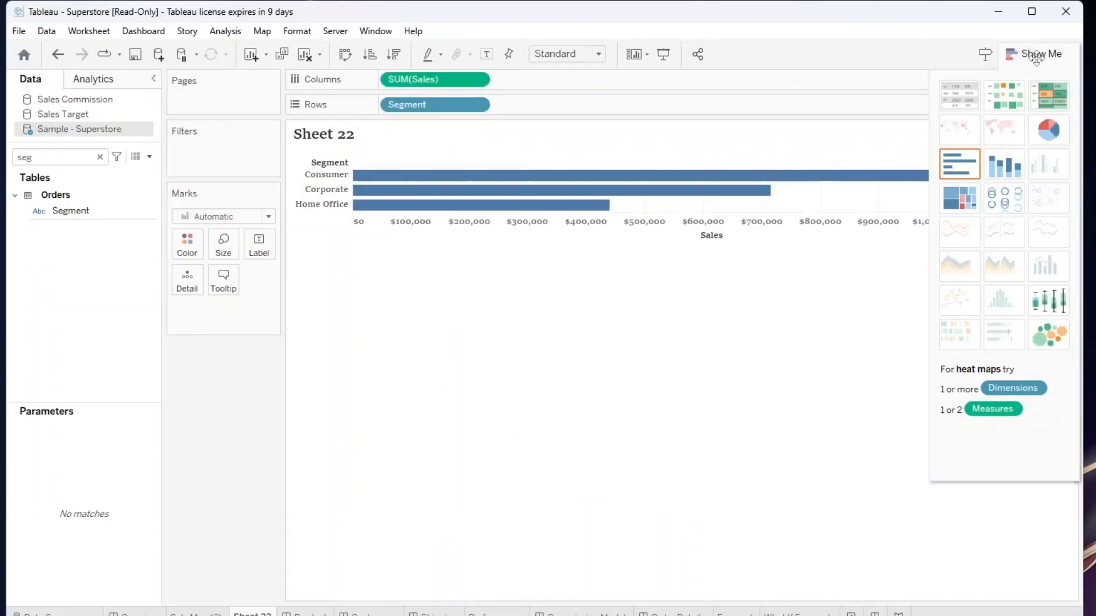
left_click(1033, 54)
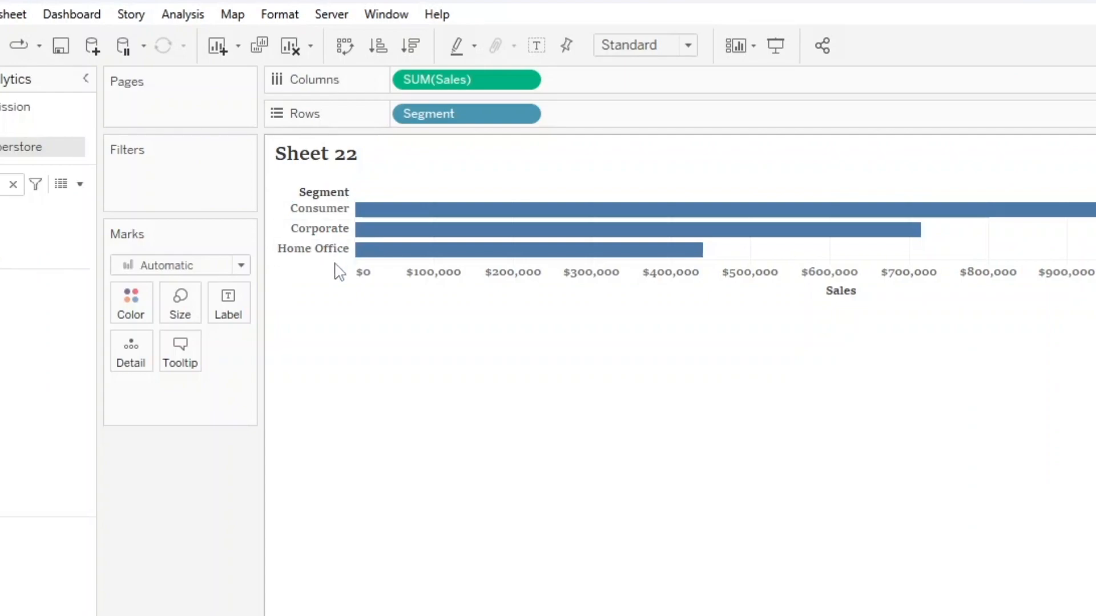
Make the segment rows taller and color all the bars light pink.
left_click_drag(338, 208, 342, 239)
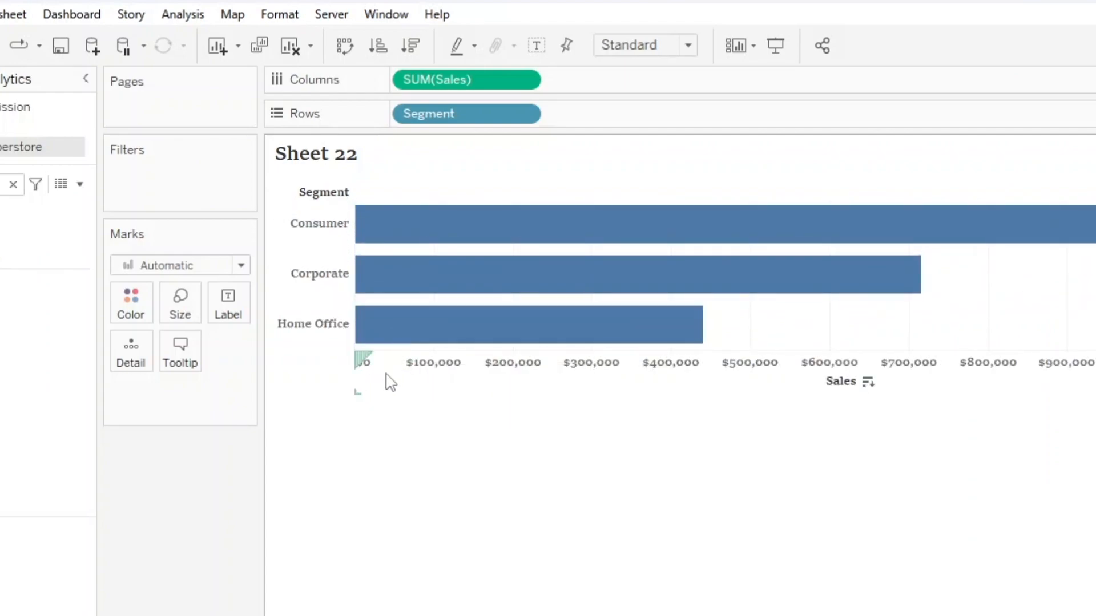
left_click(133, 310)
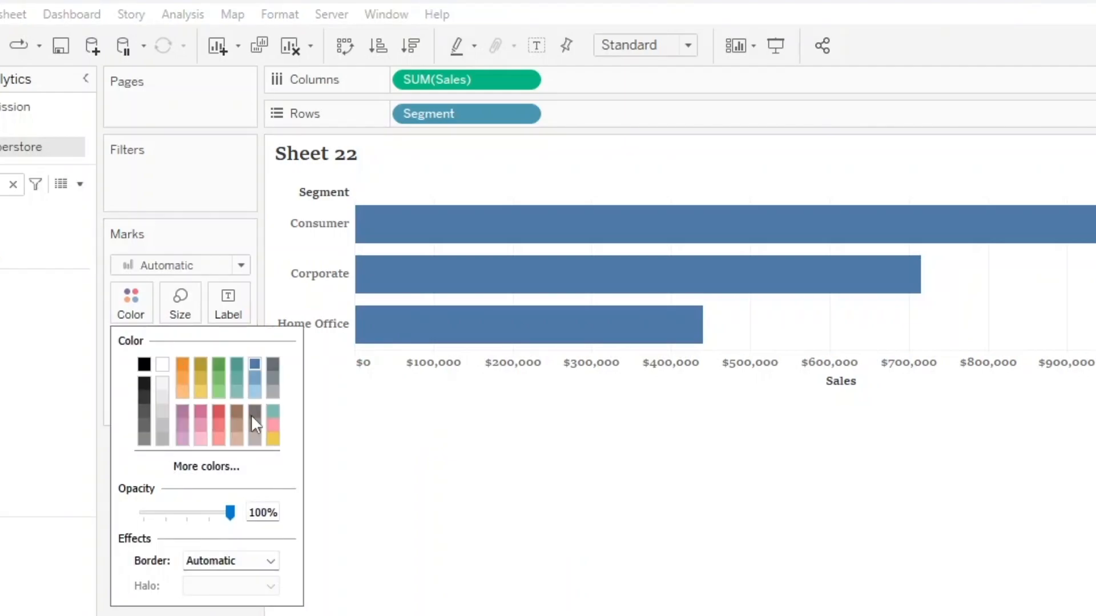
left_click(273, 426)
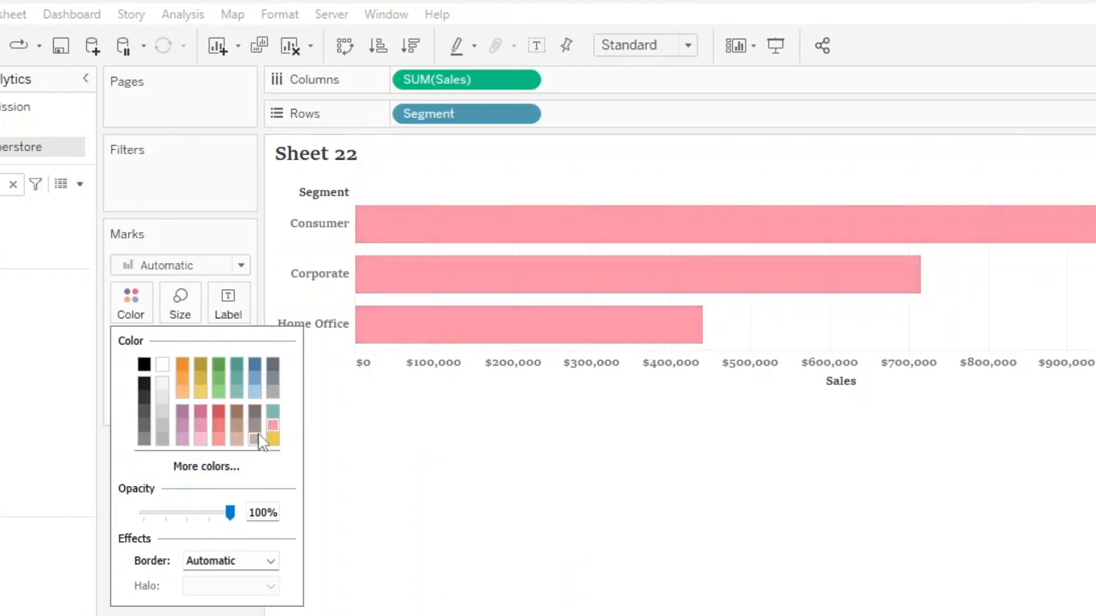
left_click(398, 442)
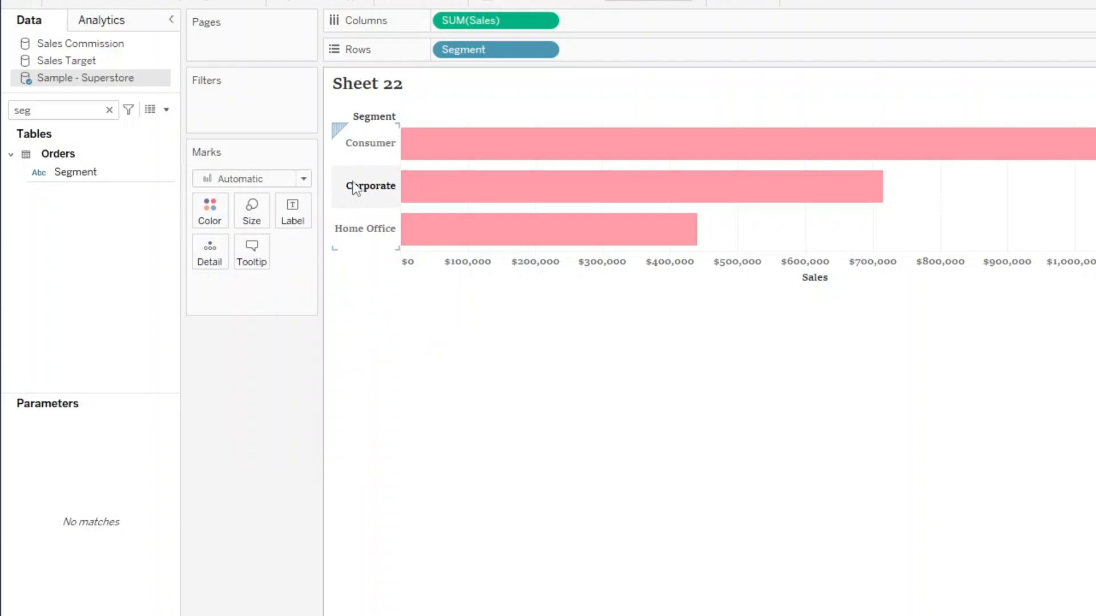
Open the formatting of the segment header labels and set their default font to Rage Italic.
right_click(301, 275)
left_click(396, 255)
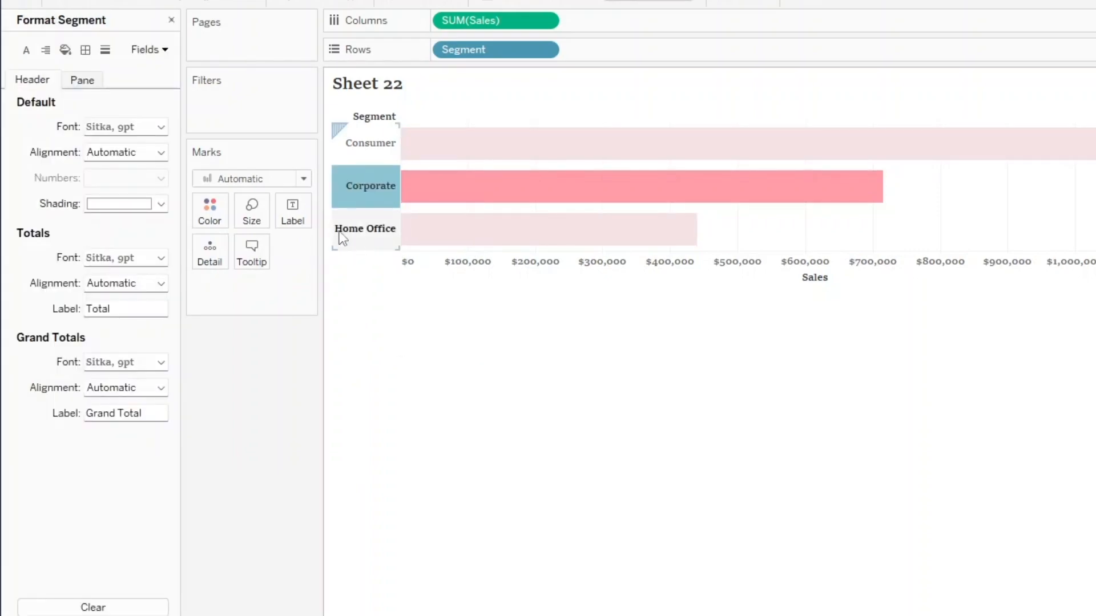
left_click(161, 128)
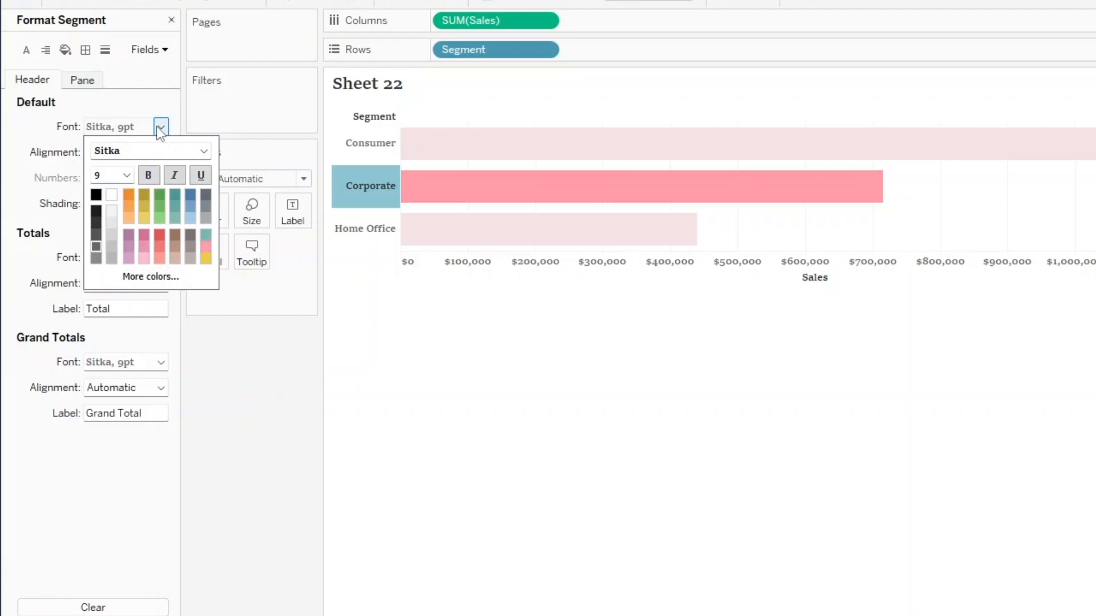
left_click(203, 152)
scroll(198, 153, "up", 10)
left_click(198, 153)
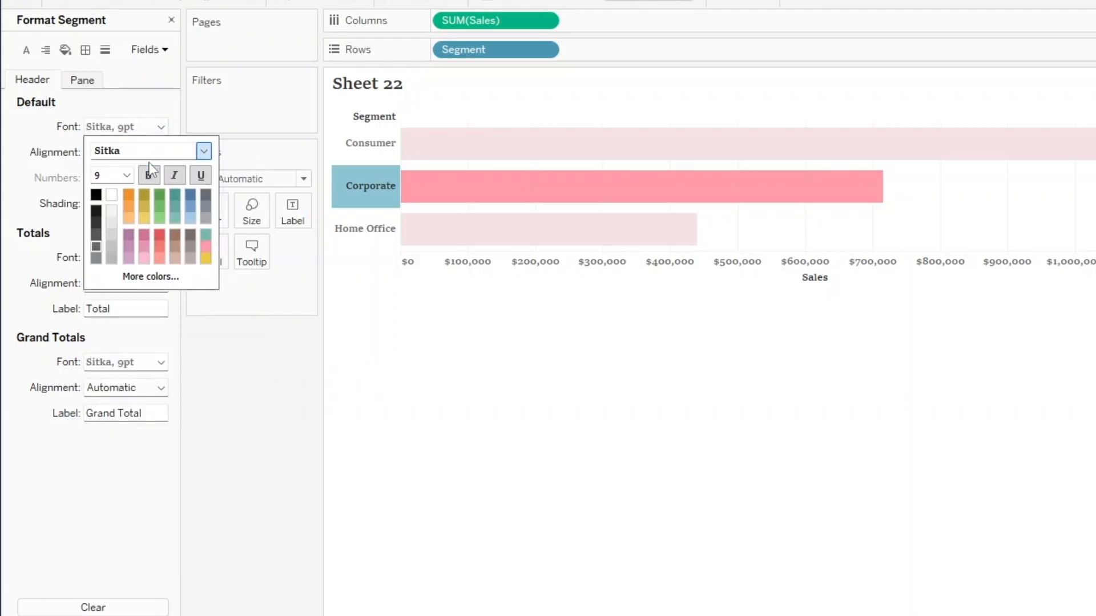
Set the segment header font to 14 pt bold and close the formatting.
left_click(126, 175)
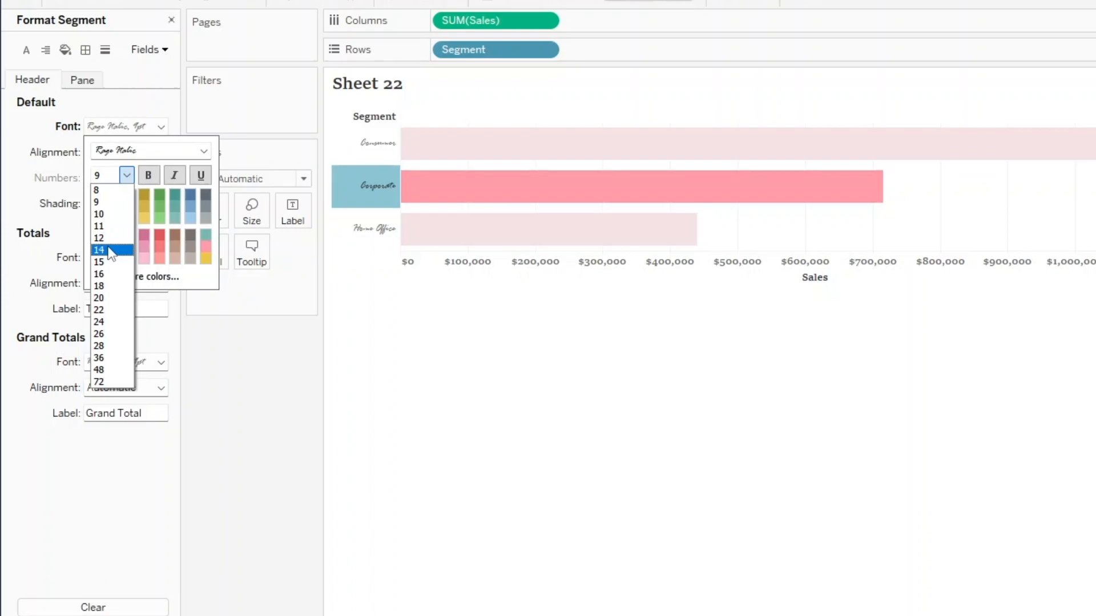
left_click(99, 250)
left_click(151, 179)
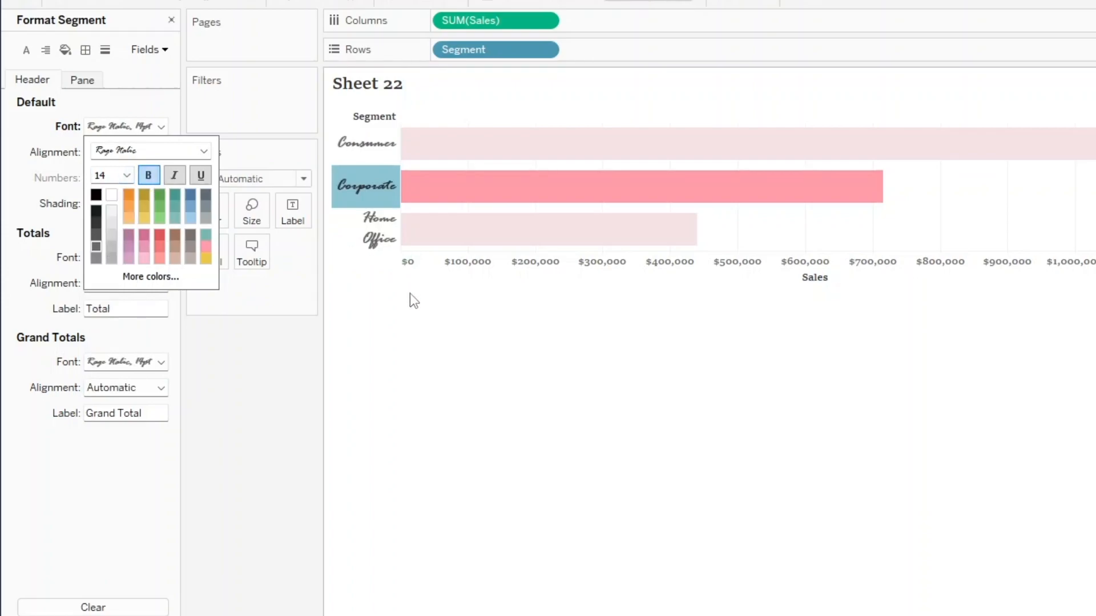
left_click(164, 76)
left_click(456, 418)
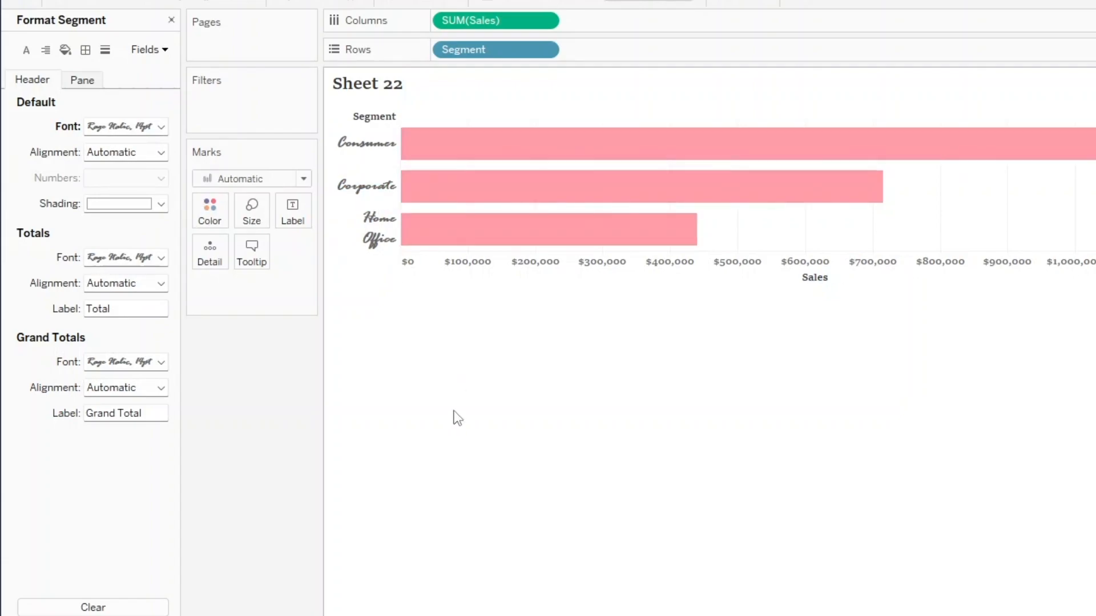
left_click(171, 20)
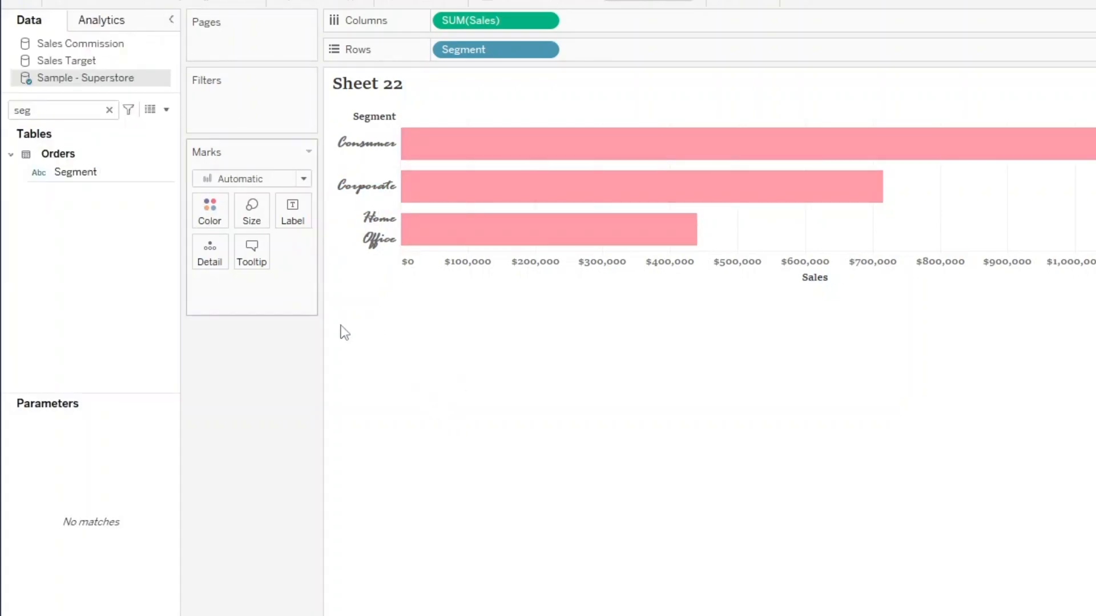
Label the bars with SUM(Sales), keeping the field in the columns, and align the labels horizontally to the left.
left_click_drag(501, 25, 293, 212)
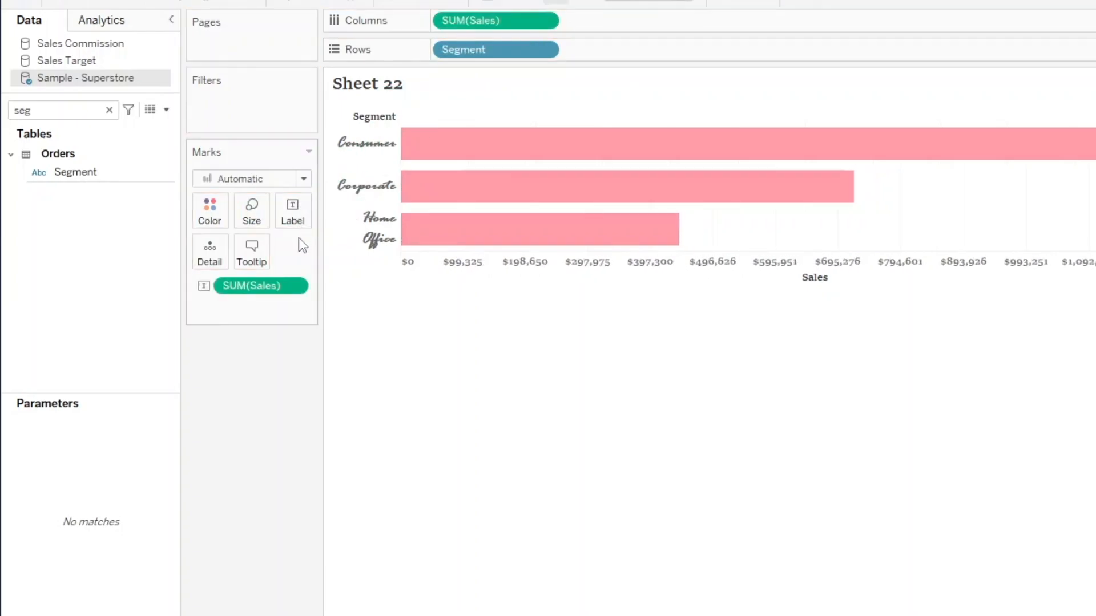
left_click(292, 213)
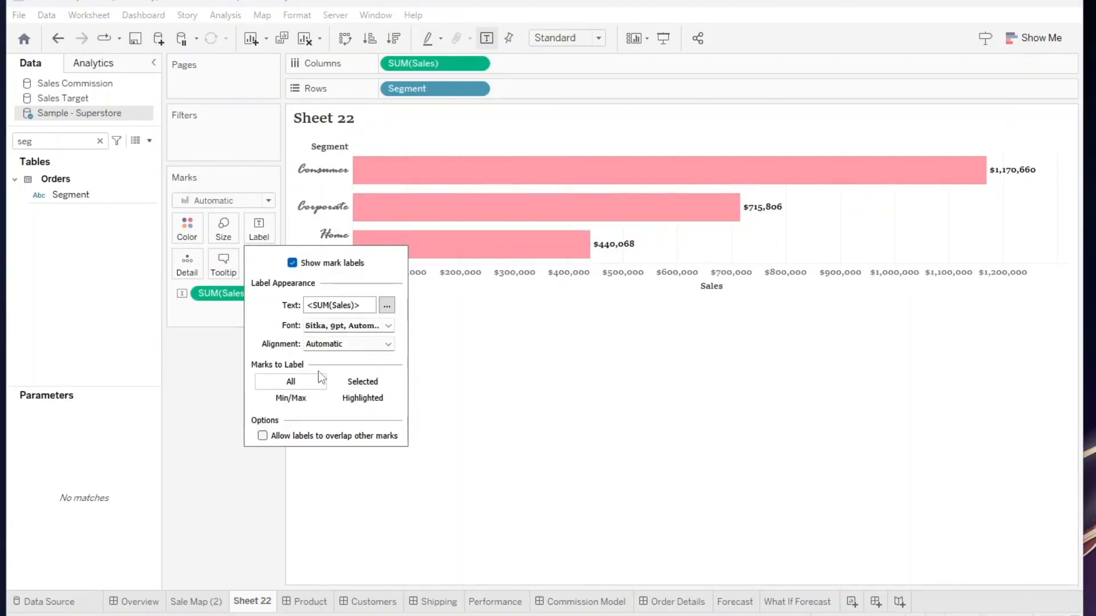
left_click(328, 345)
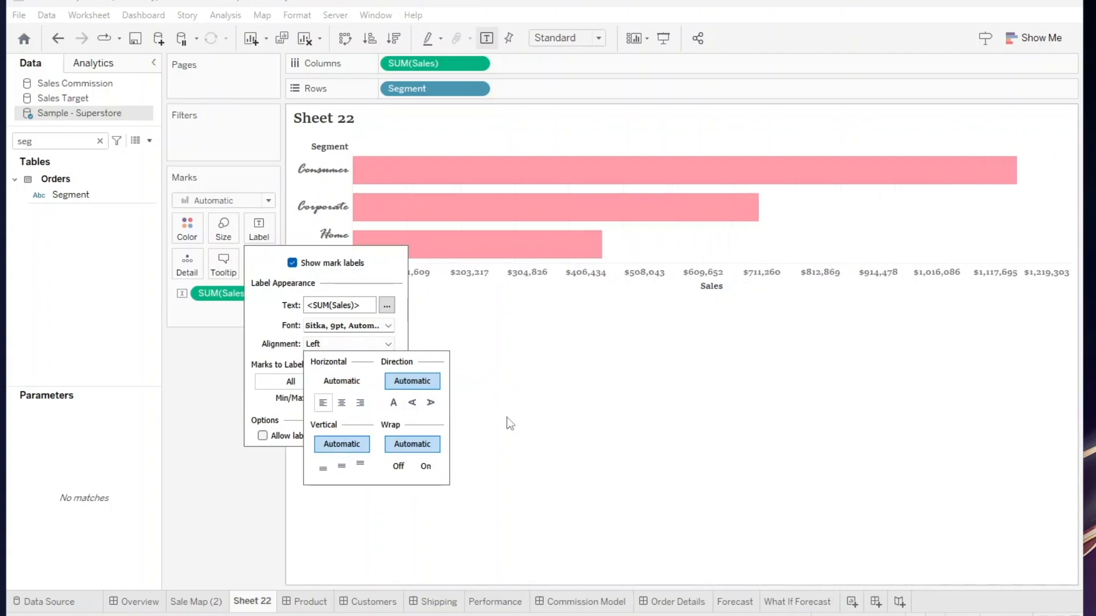
left_click(204, 329)
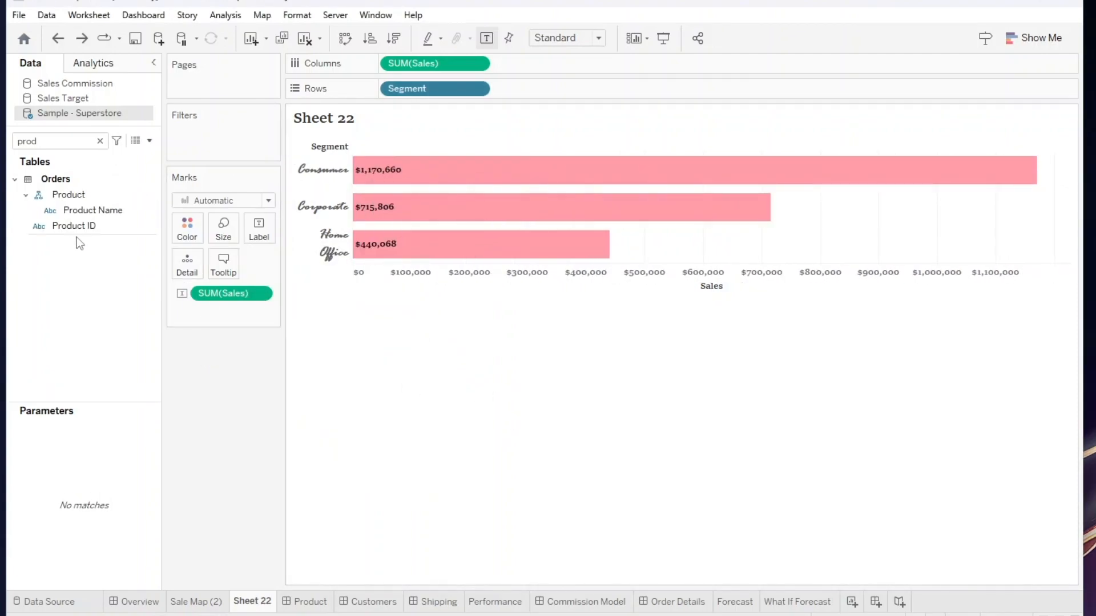
Try replacing Segment in the rows with the Product Name field from the data list, and undo the replacement.
left_click(83, 211)
left_click(90, 194)
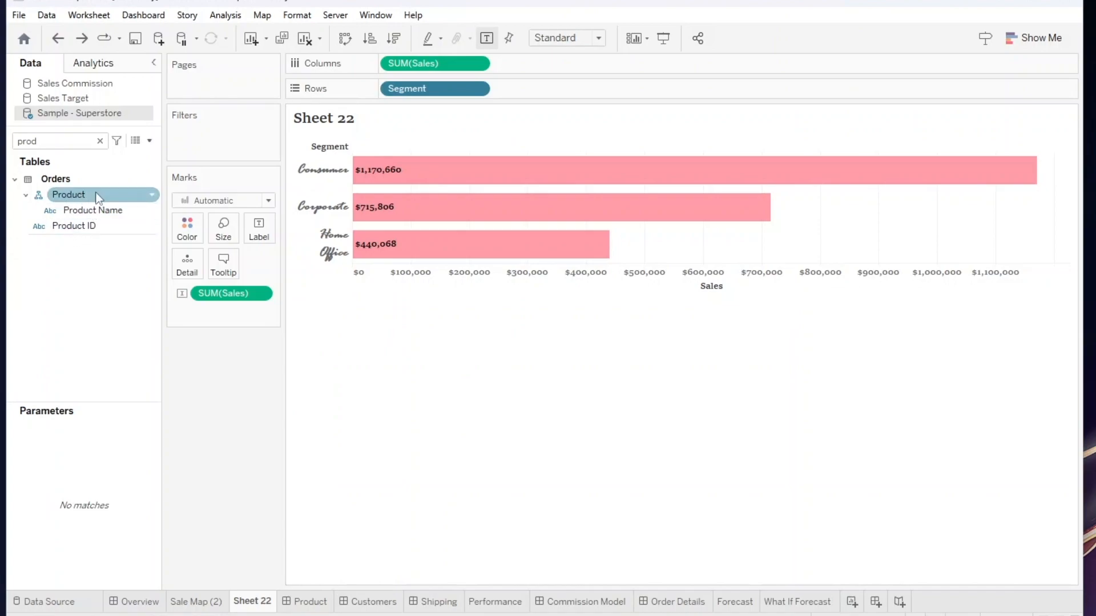
left_click(84, 206)
left_click_drag(84, 204, 442, 94)
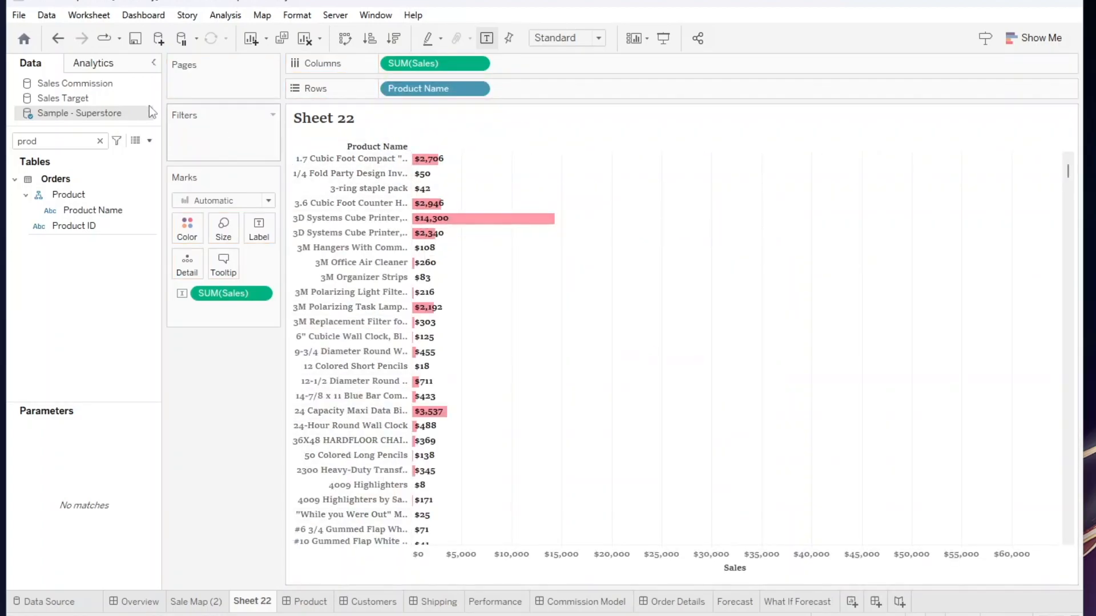
left_click(57, 38)
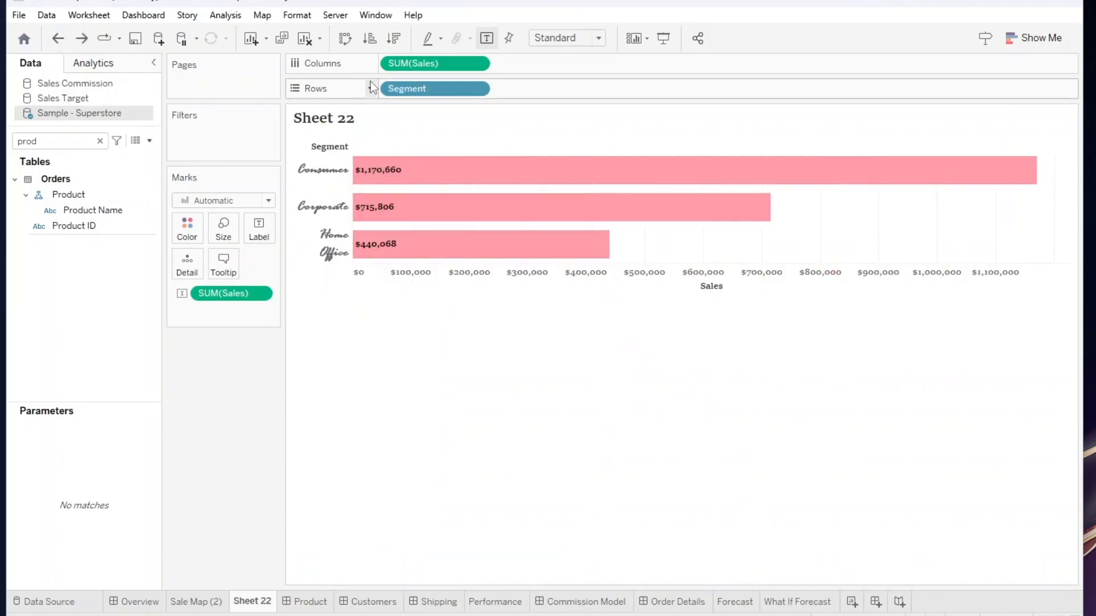
Edit the Segment field in place on the Rows shelf and change it to Product Name.
double_click(407, 89)
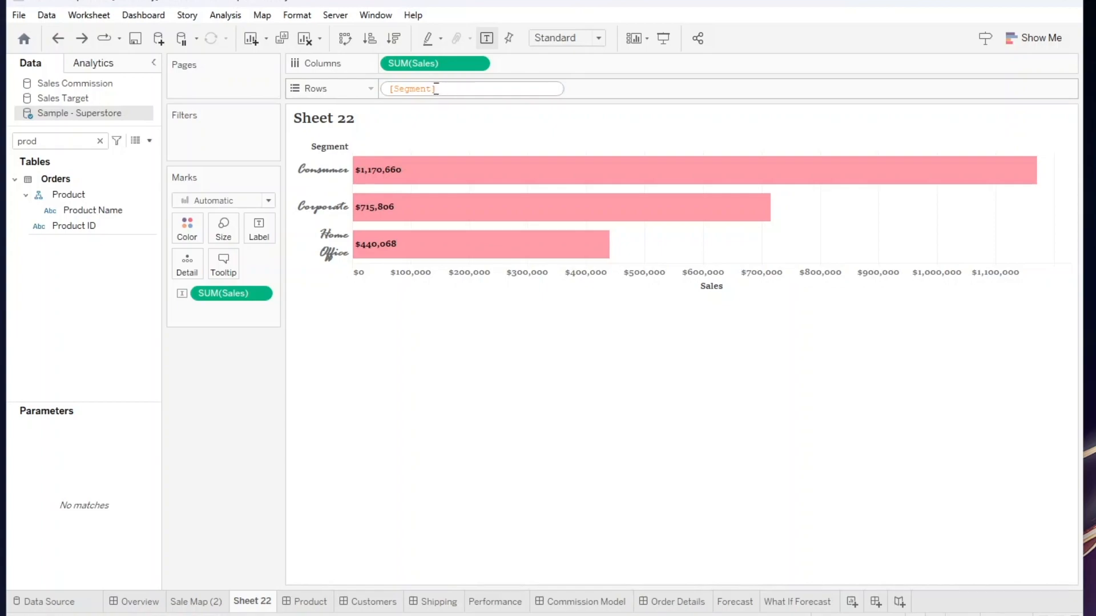
left_click_drag(440, 88, 394, 88)
key("BackSpace")
key("BackSpace")
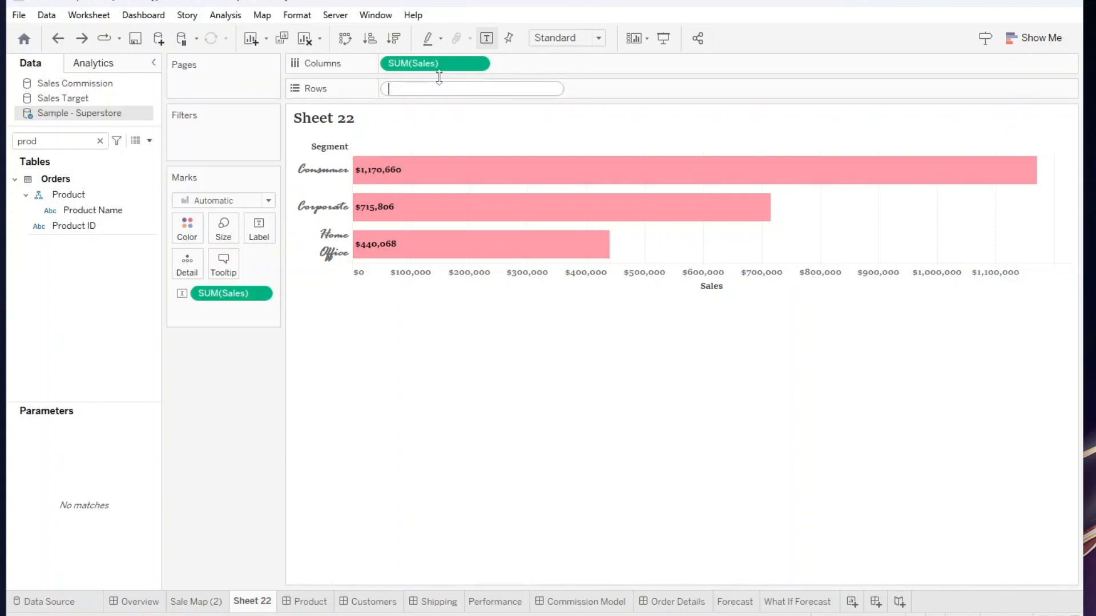
type("Prod")
key("Down")
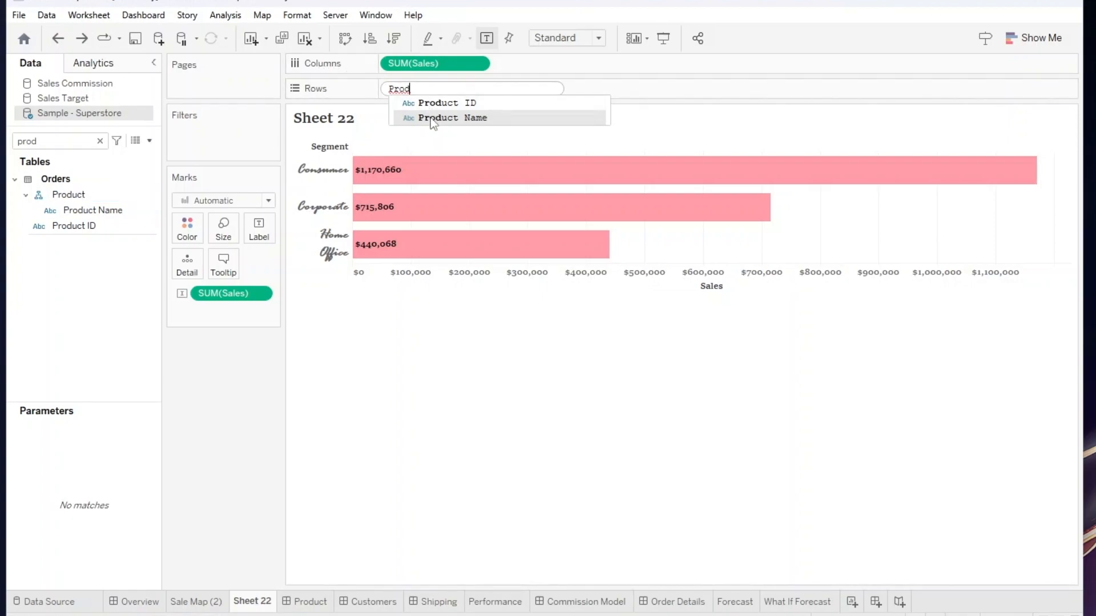
left_click(450, 123)
key("Return")
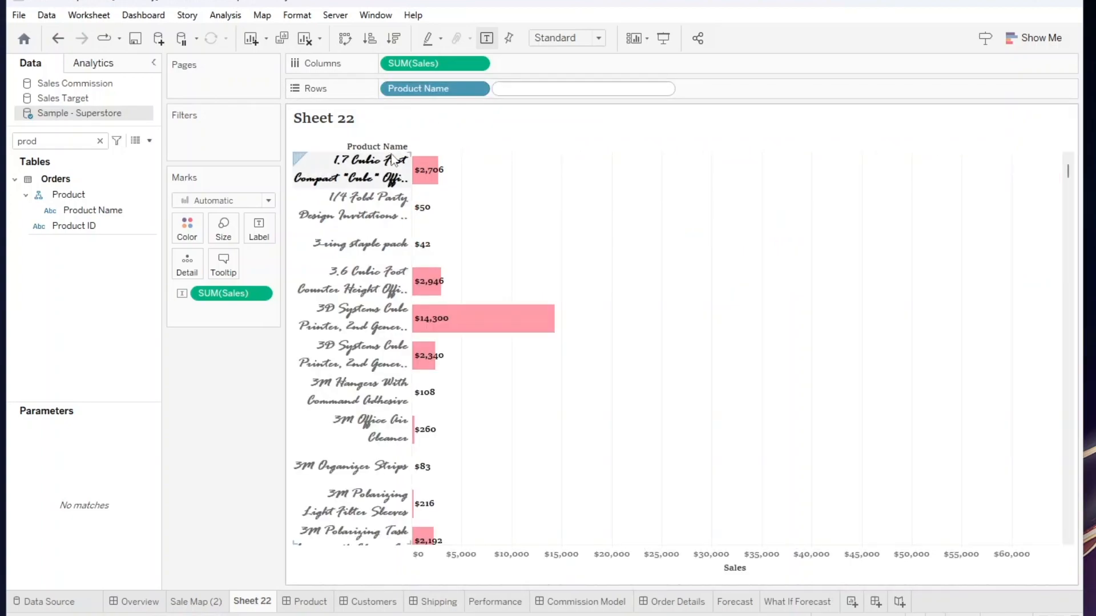
Edit the Product Name field in place on the Rows shelf and change it to Category.
left_click(420, 86)
left_click(42, 197)
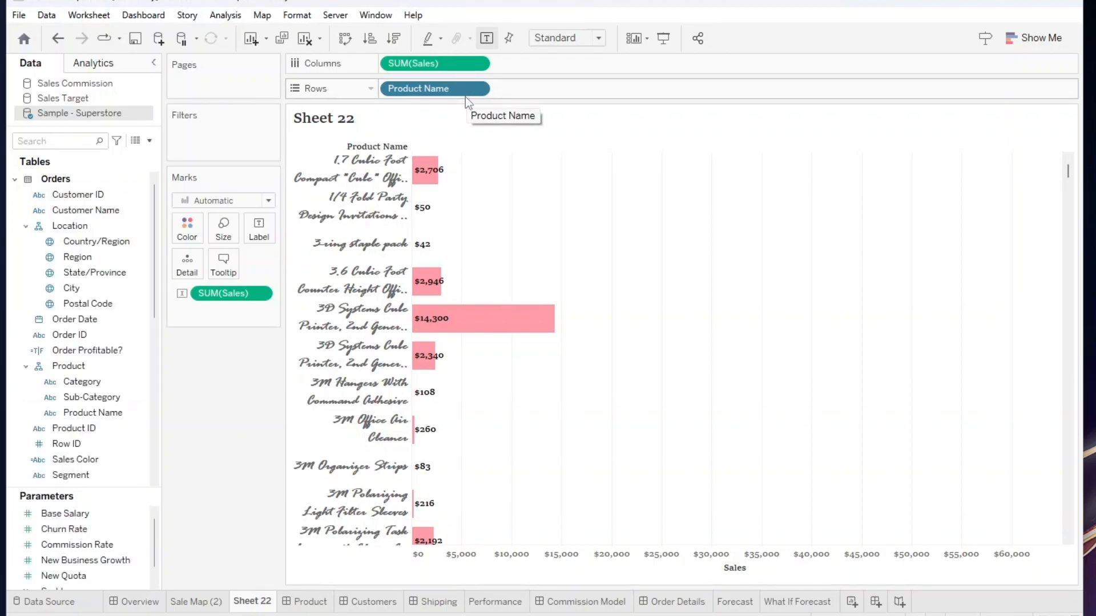
double_click(465, 95)
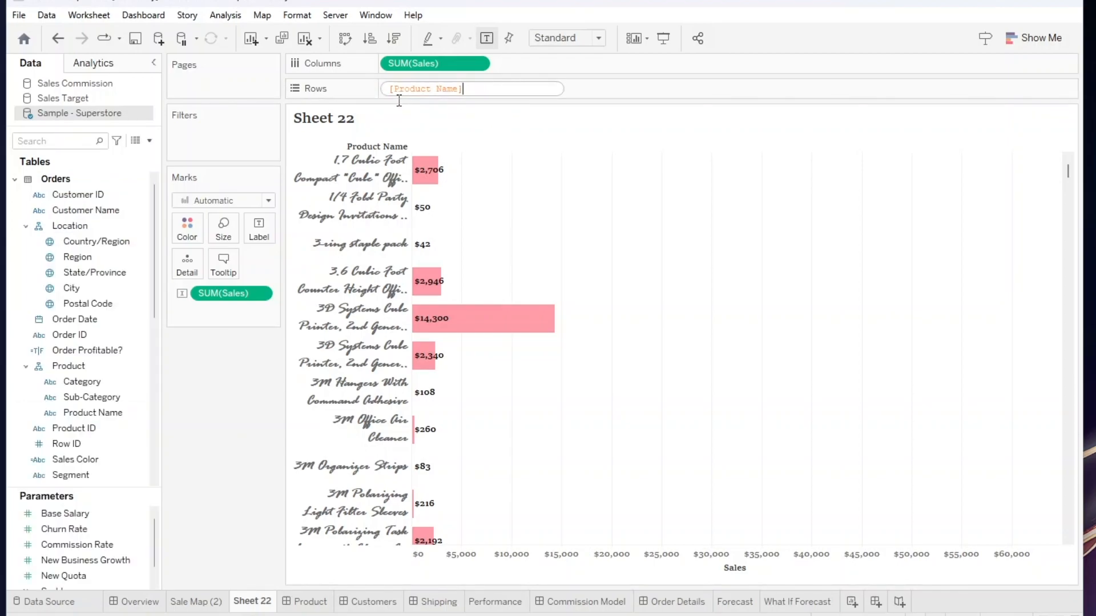
left_click_drag(463, 89, 380, 91)
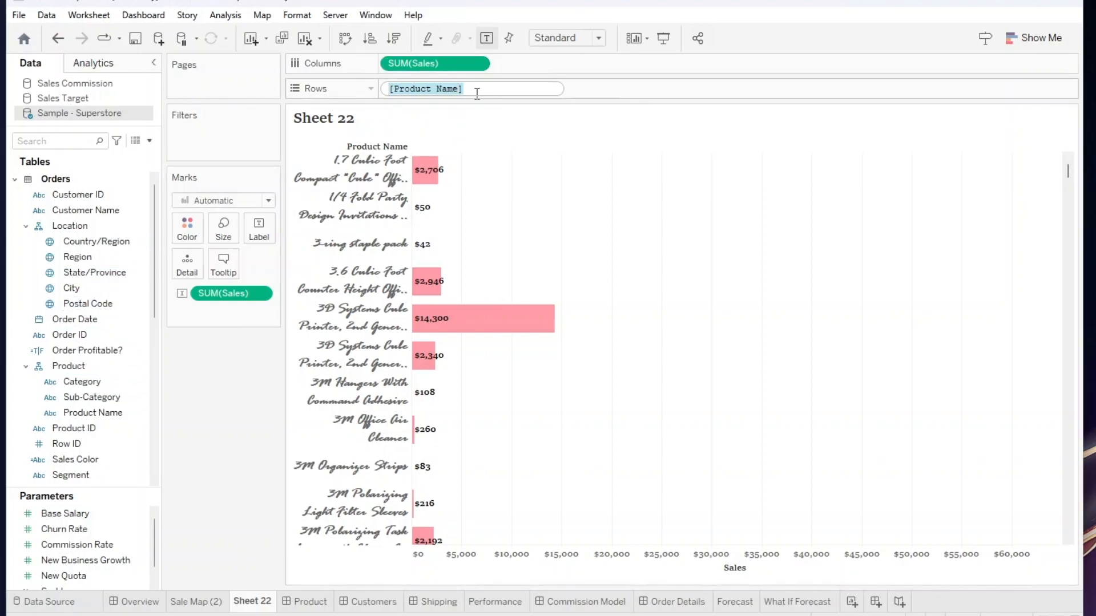
type("Cat")
key("Return")
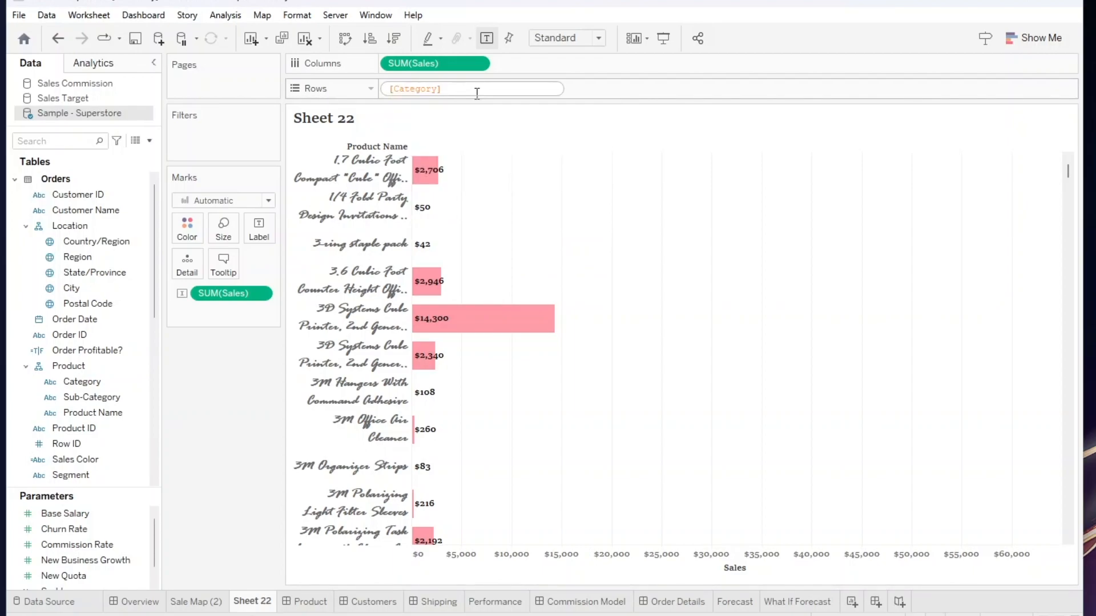
key("Return")
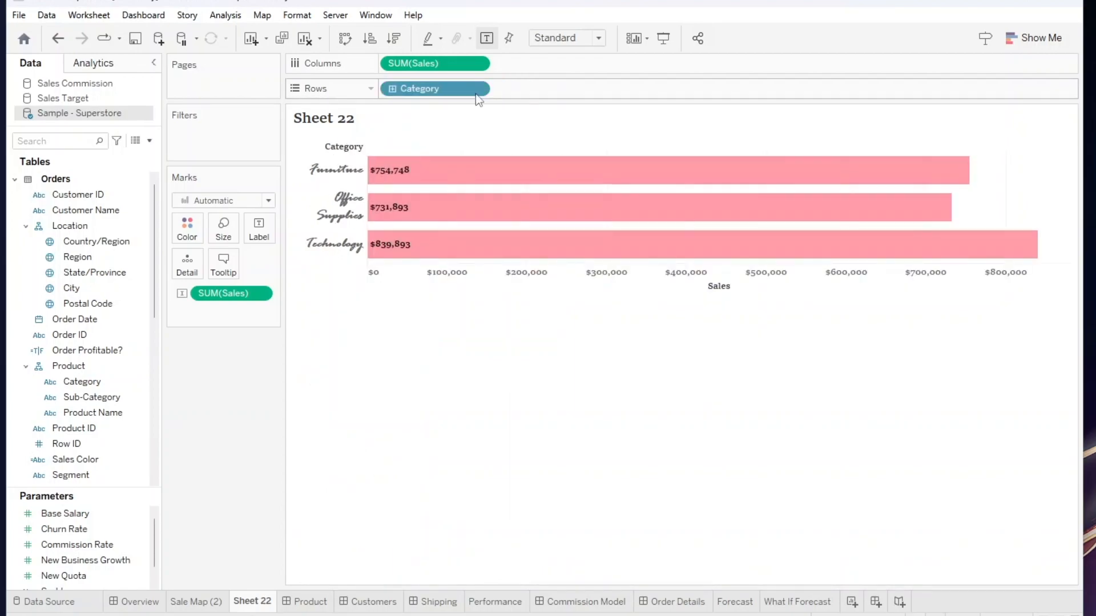
left_click(337, 147)
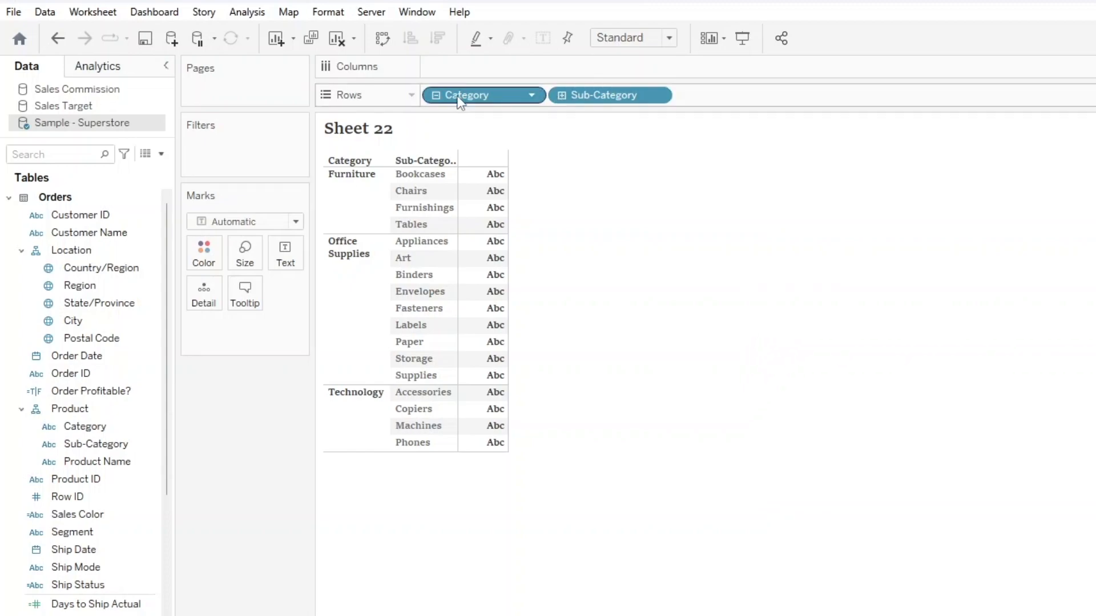
Drill Sub-Category down to Product Name, convert Product Name to a distinct count, and move it from the rows to the text marks.
left_click(561, 95)
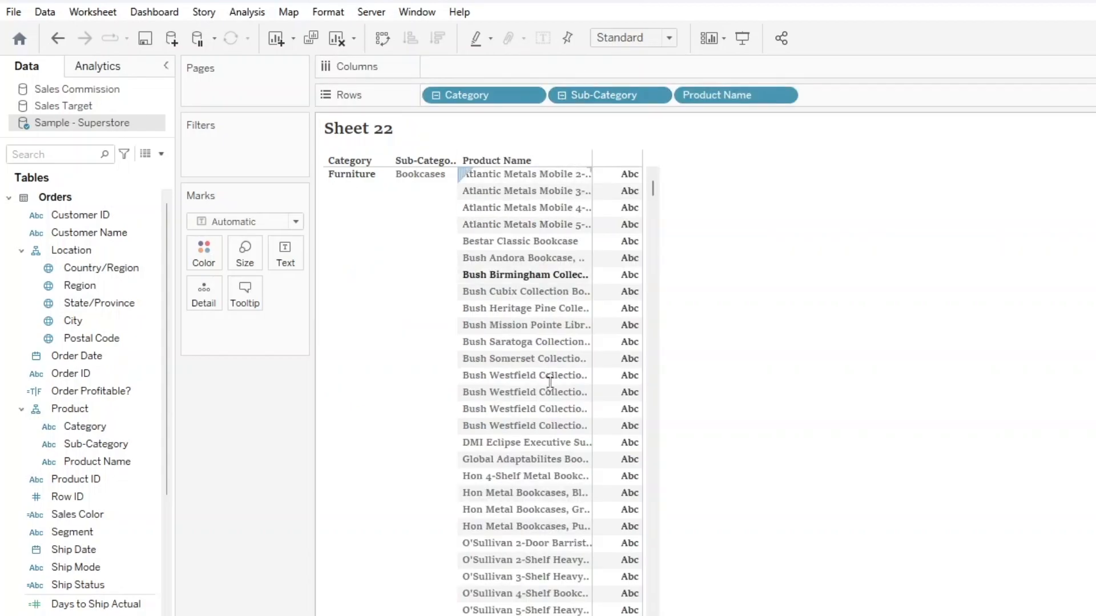
left_click(785, 96)
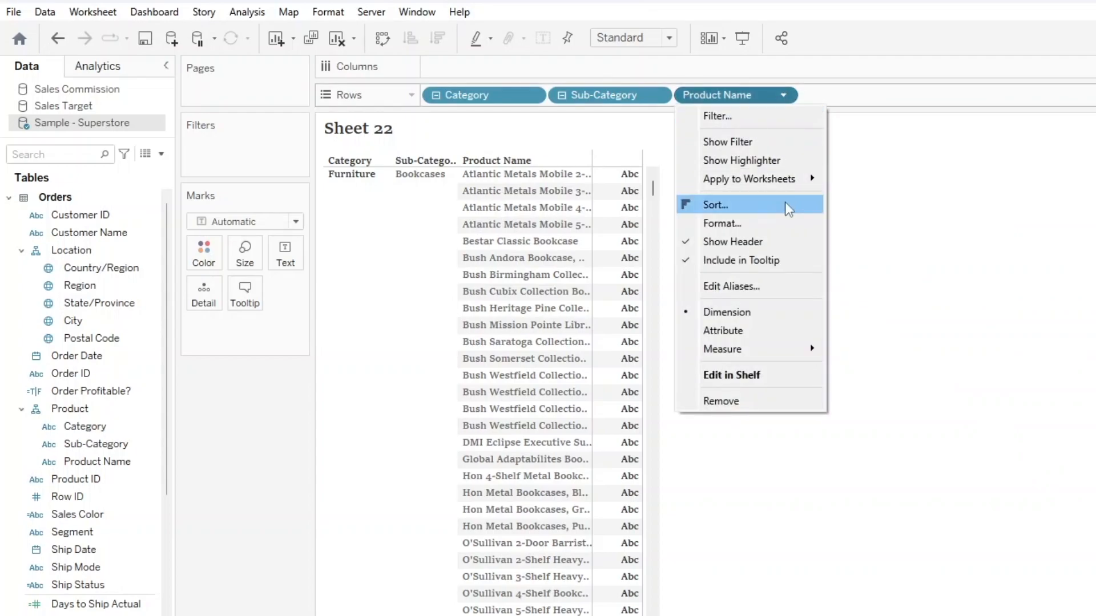
mouse_move(802, 351)
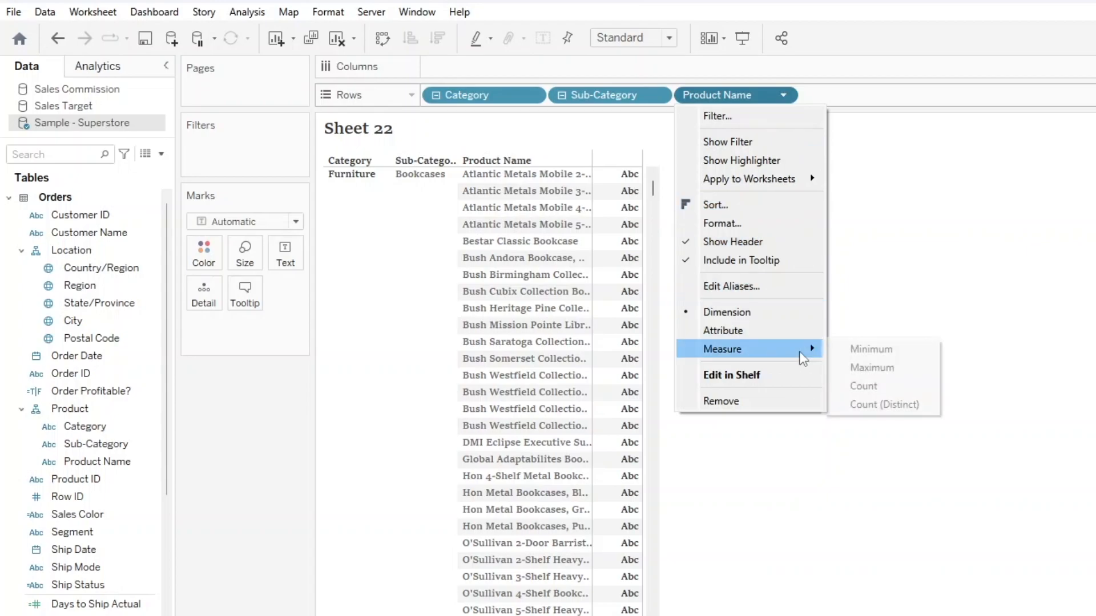
left_click(879, 405)
left_click_drag(736, 96, 288, 251)
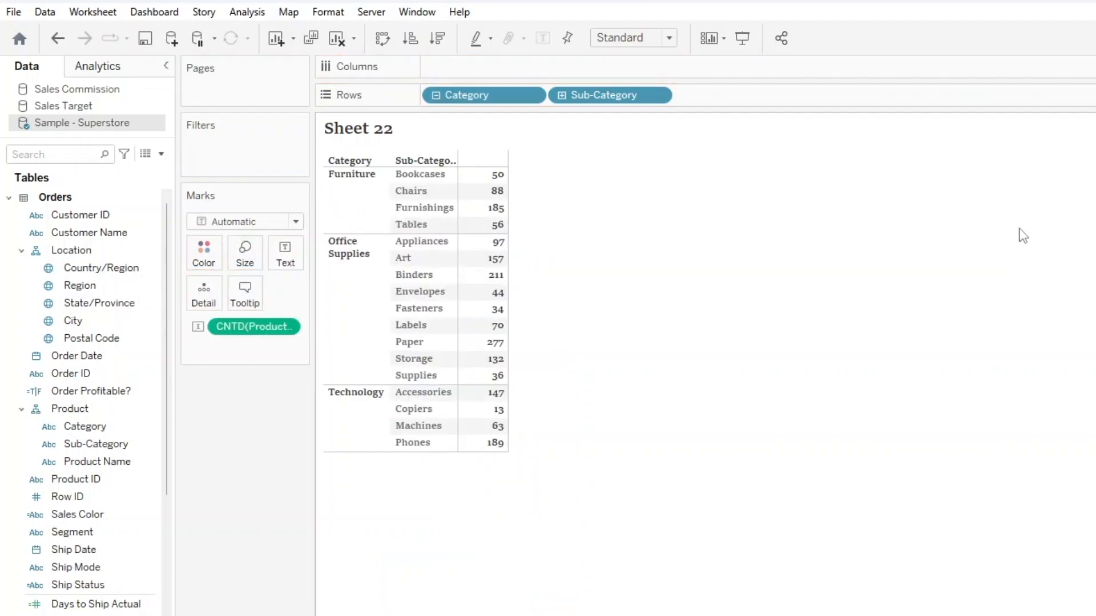
Remove the Product Name distinct count from the marks and add Product Name from the data list to the text as CNTD(Product Name).
left_click_drag(256, 327, 217, 570)
left_click(84, 467)
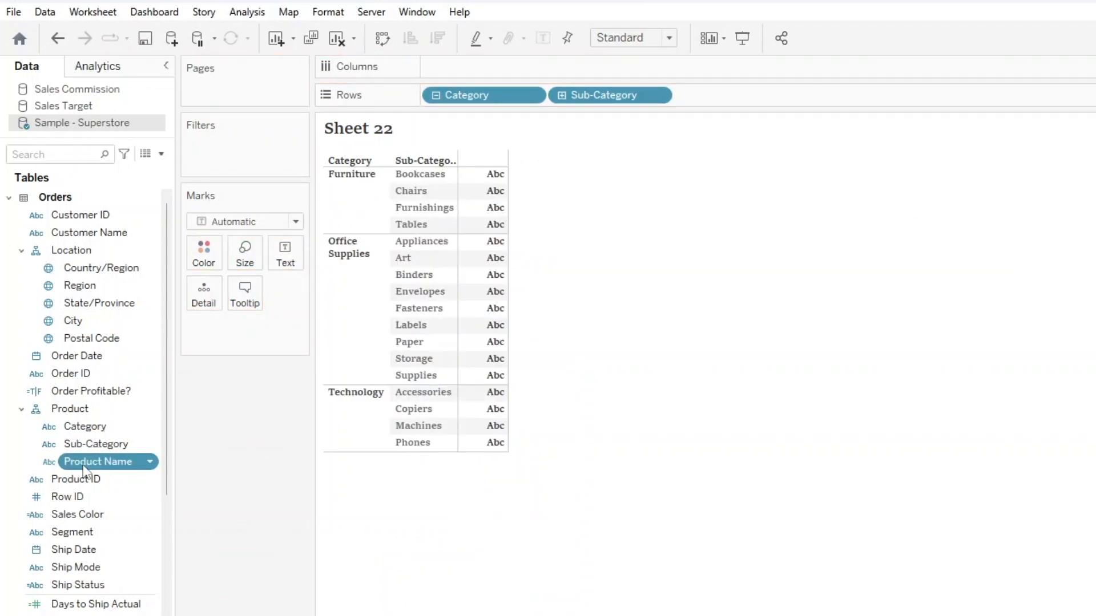
left_click_drag(84, 467, 280, 253)
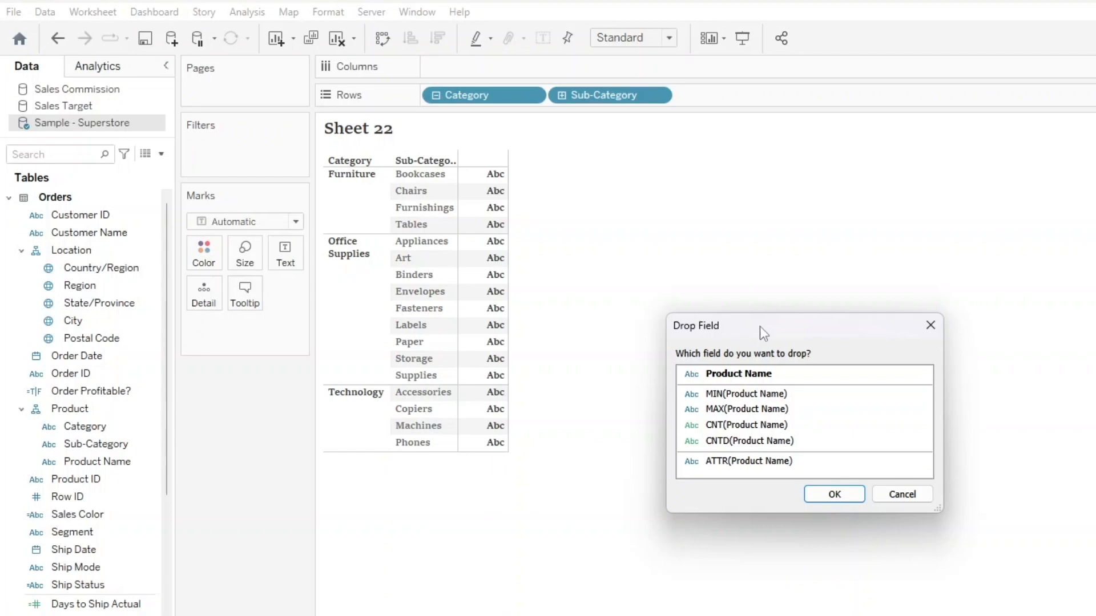
double_click(755, 442)
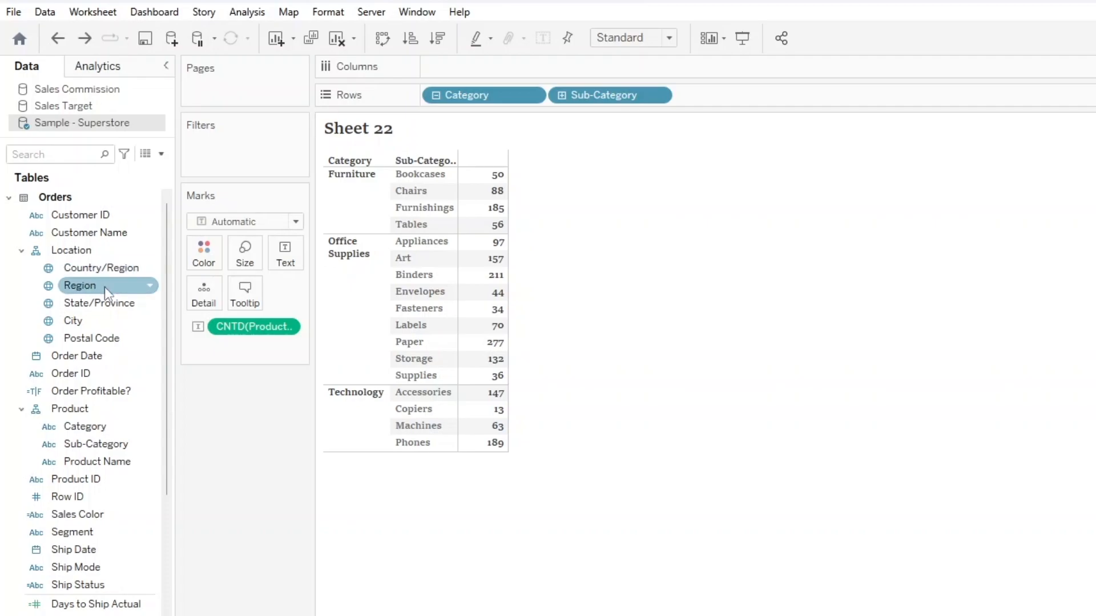
Try adding Region as a filter with all values selected and showing its filter control, and undo both changes.
left_click(88, 282)
left_click_drag(88, 282, 854, 258)
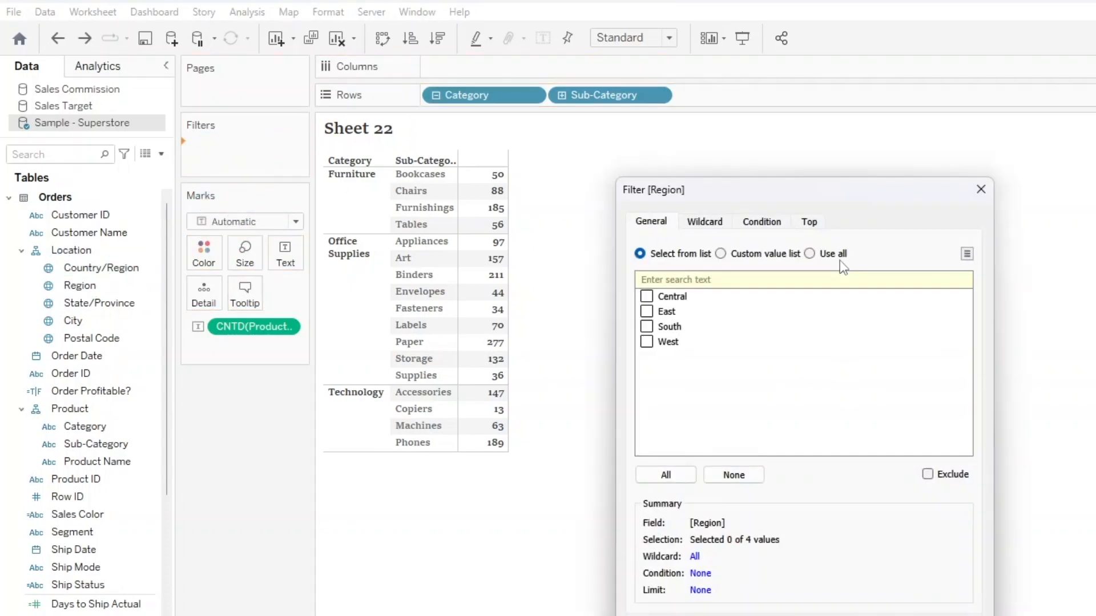
left_click(665, 475)
key("Return")
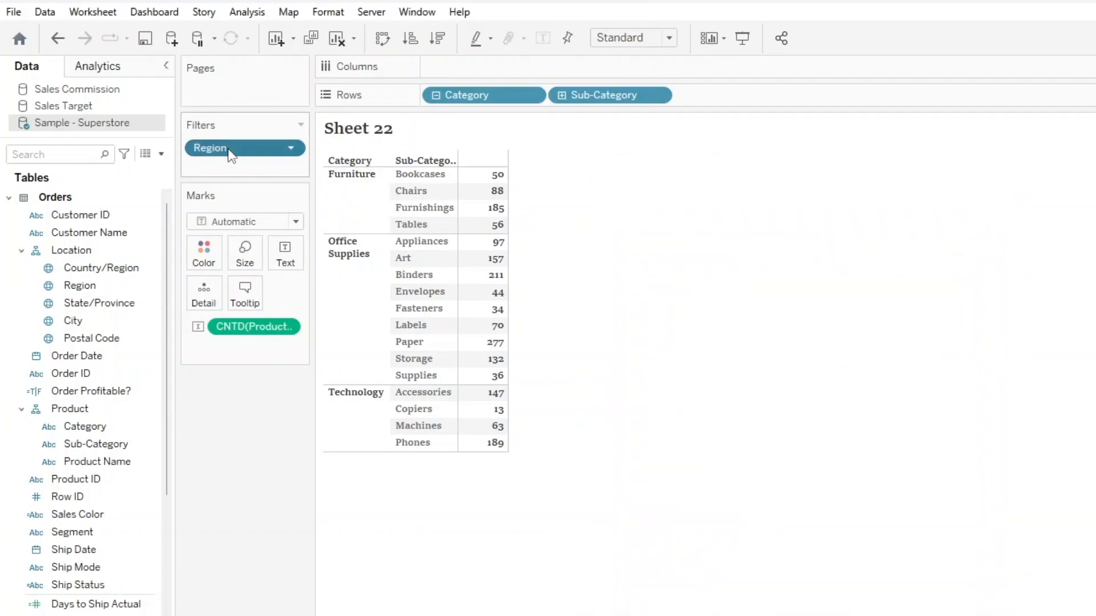
right_click(227, 150)
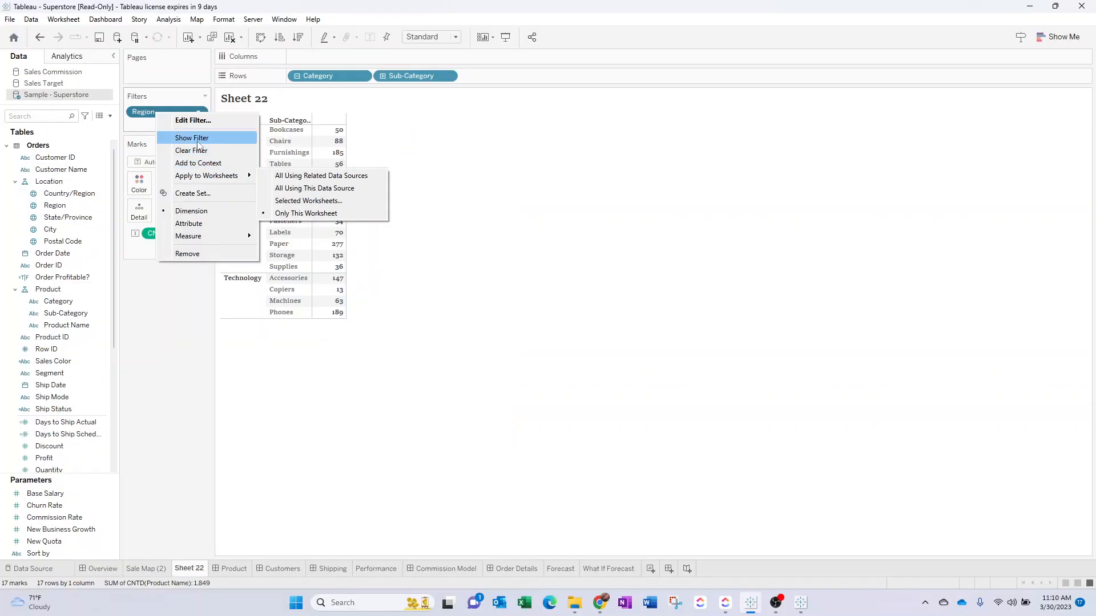
left_click(194, 139)
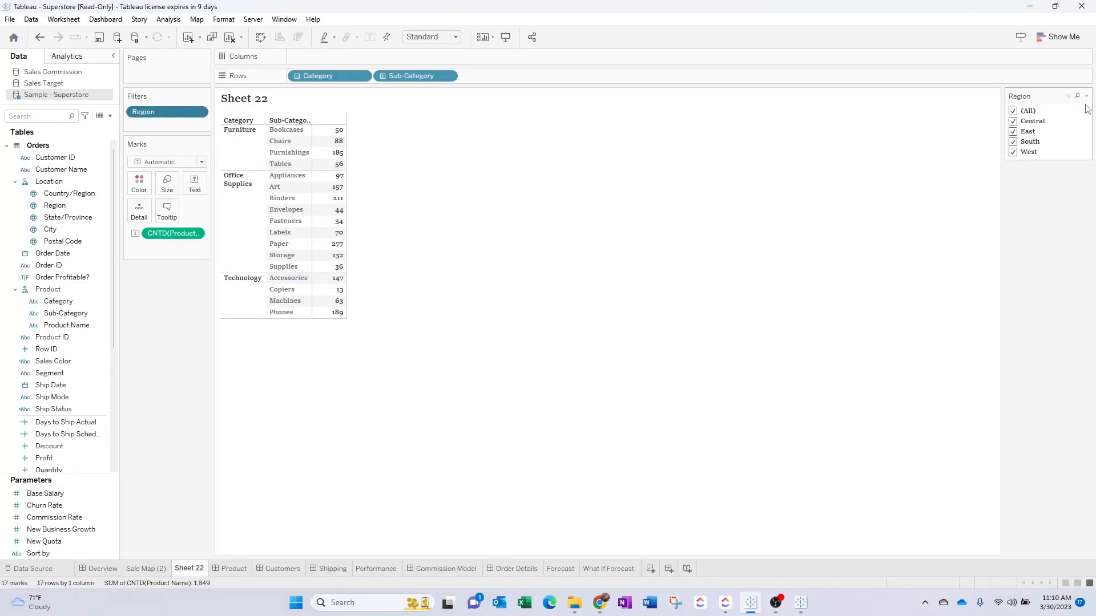
key("ctrl+z")
key("ctrl+z")
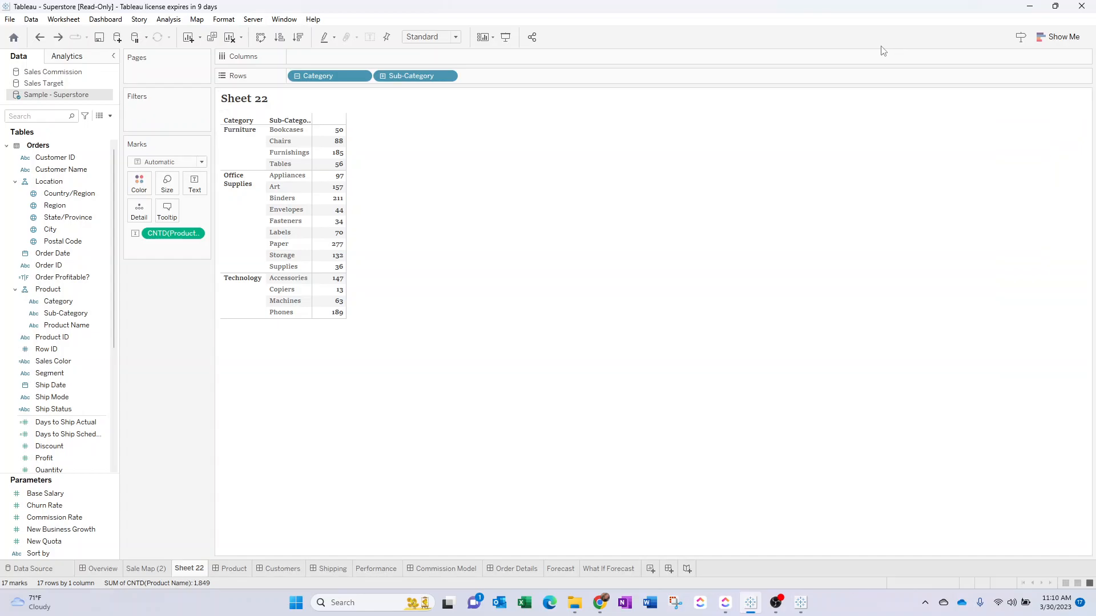
Show the filter for the Region field directly from the data list.
left_click(68, 194)
left_click(54, 204, "ctrl")
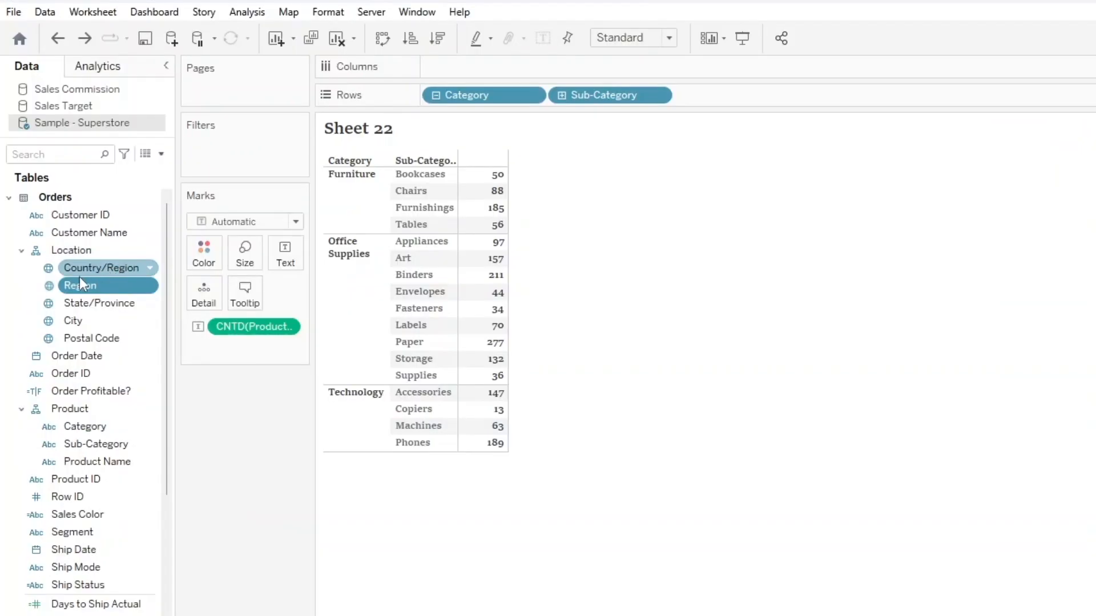
left_click(80, 279)
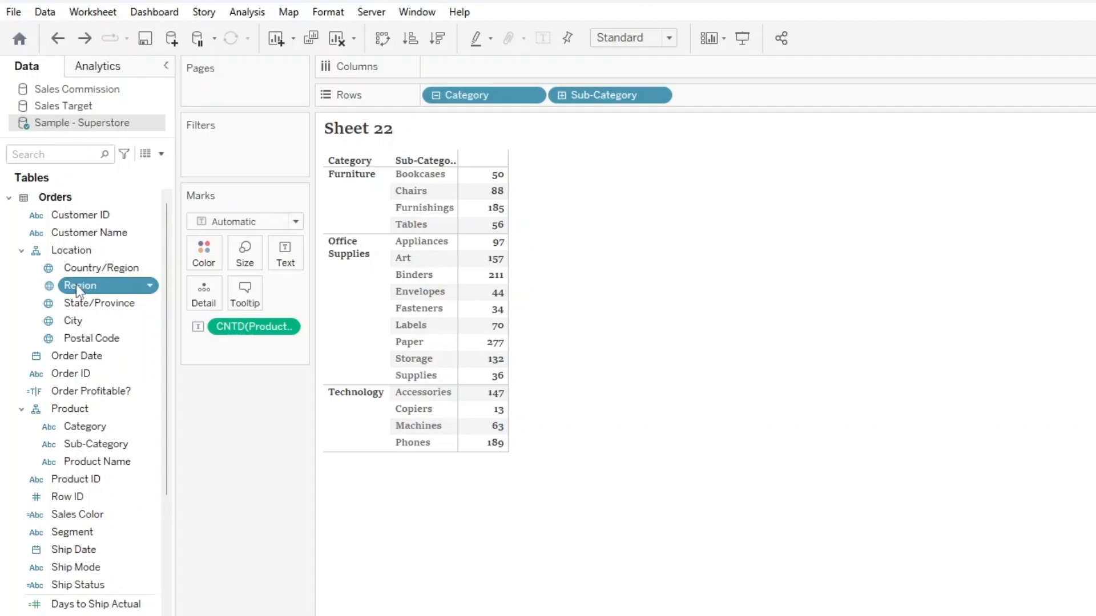
right_click(77, 285)
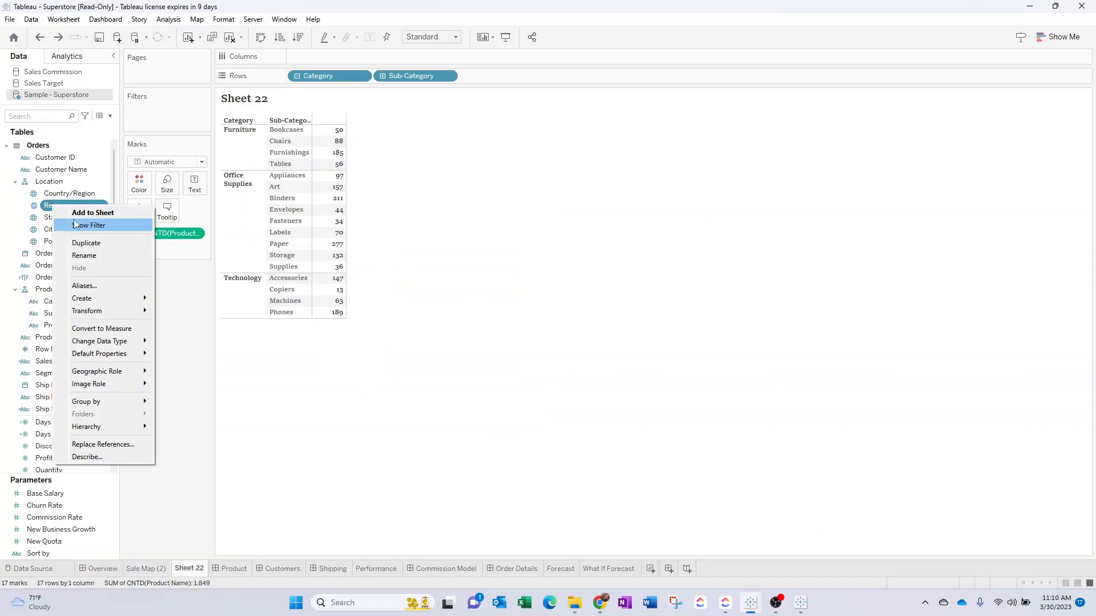
left_click(98, 311)
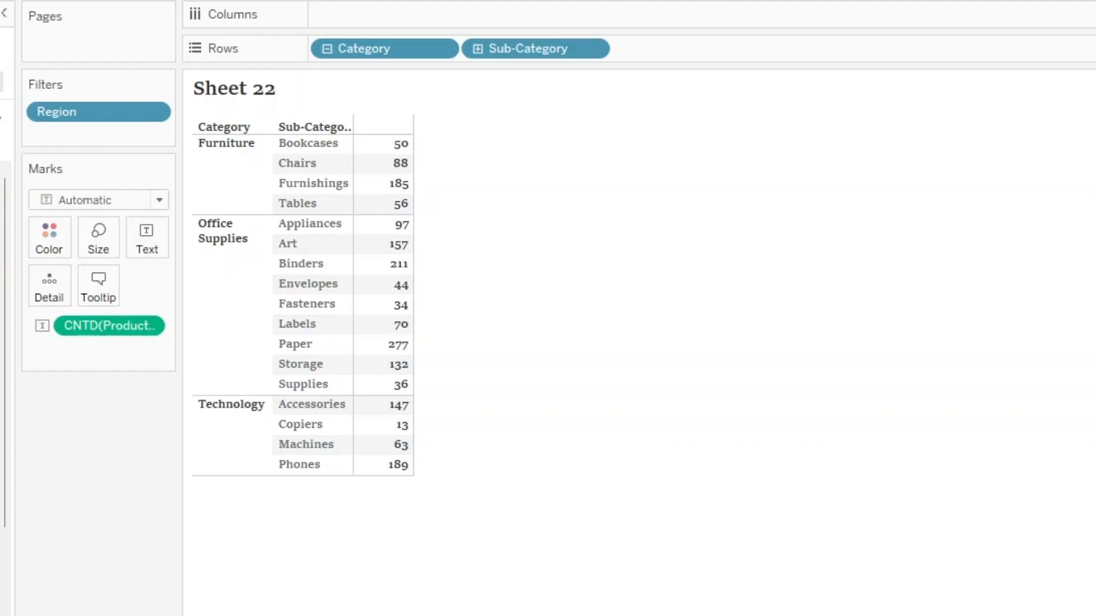
Open the choice of selected worksheets for applying the Region filter and review the listed worksheets.
left_click(153, 112)
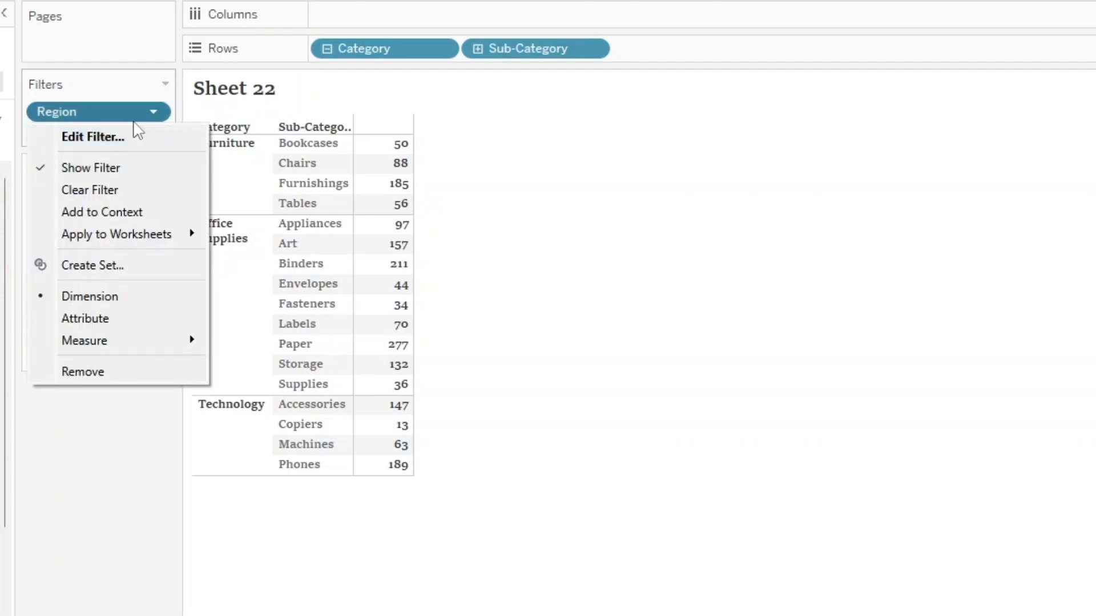
mouse_move(135, 240)
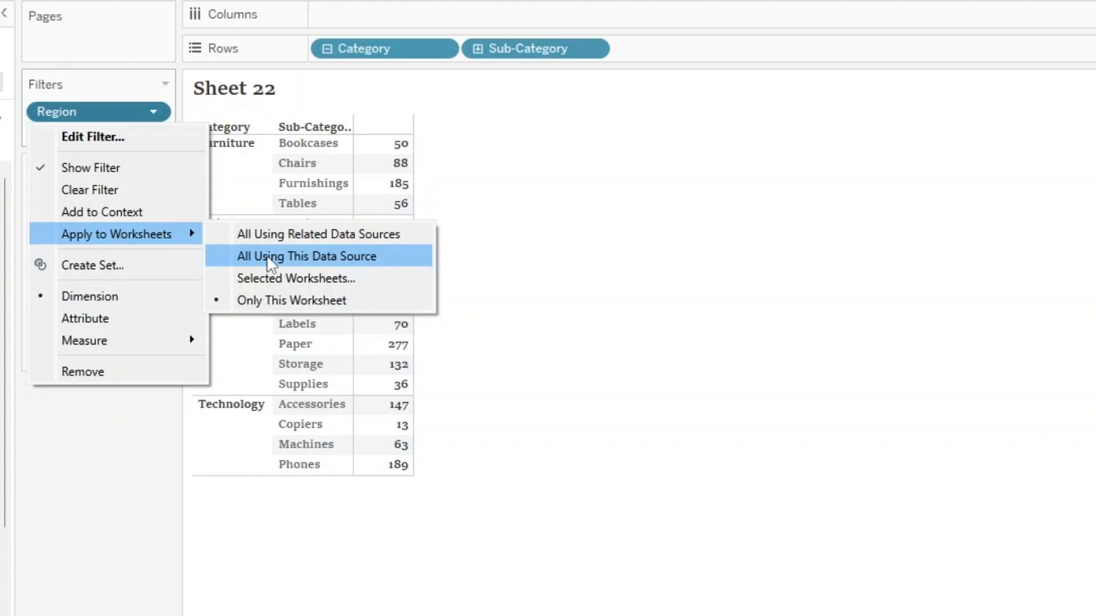
left_click(570, 251)
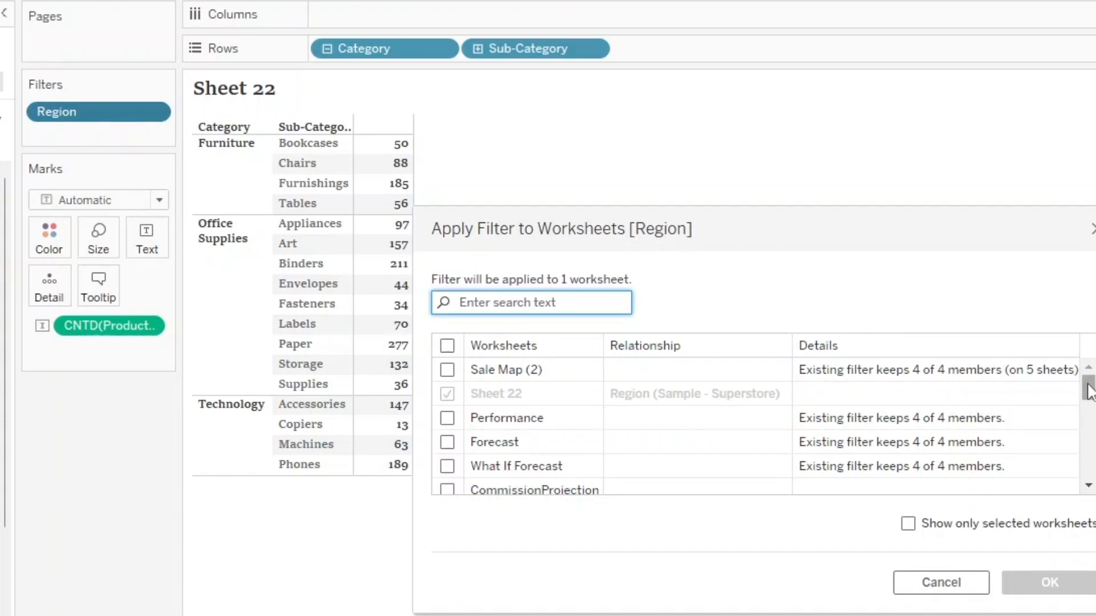
left_click_drag(1090, 391, 1094, 392)
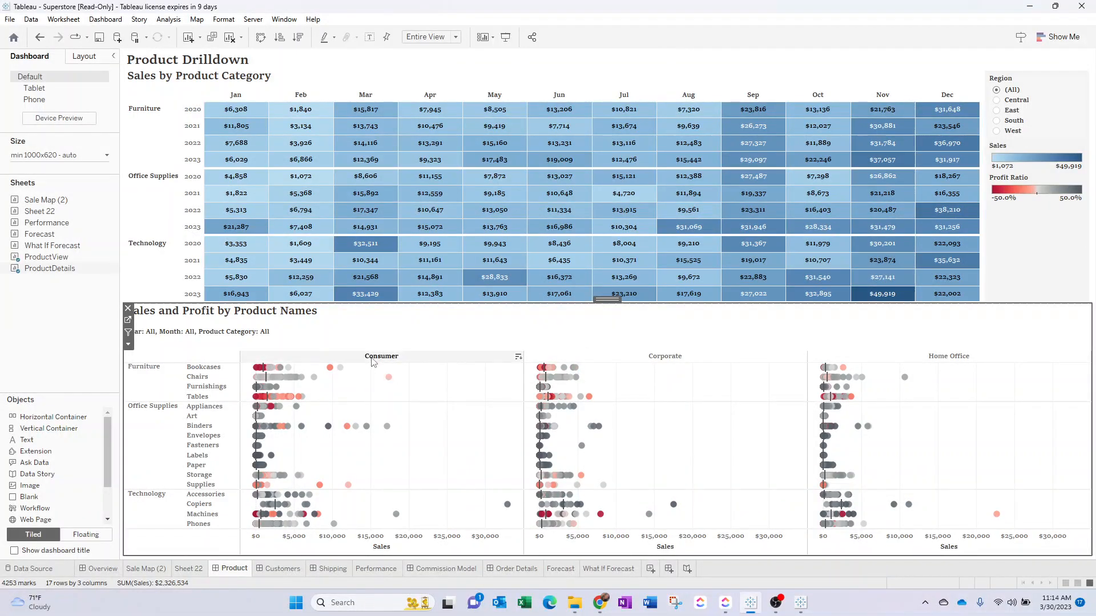
Go to the ProductDetails worksheet from the Product dashboard and copy its formatting.
left_click(282, 569)
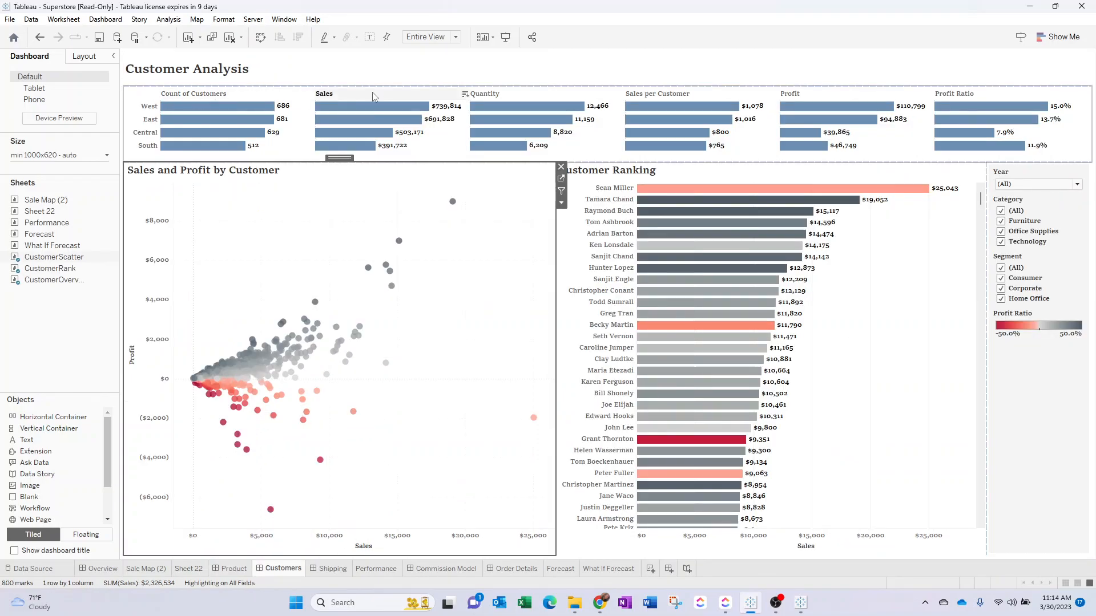
left_click(236, 569)
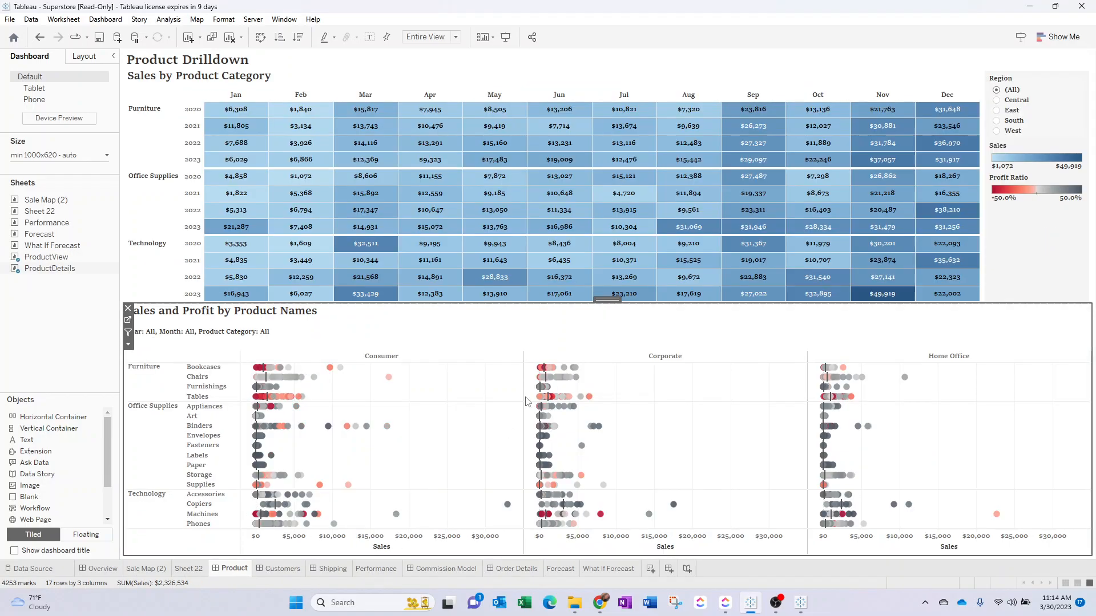
left_click(128, 320)
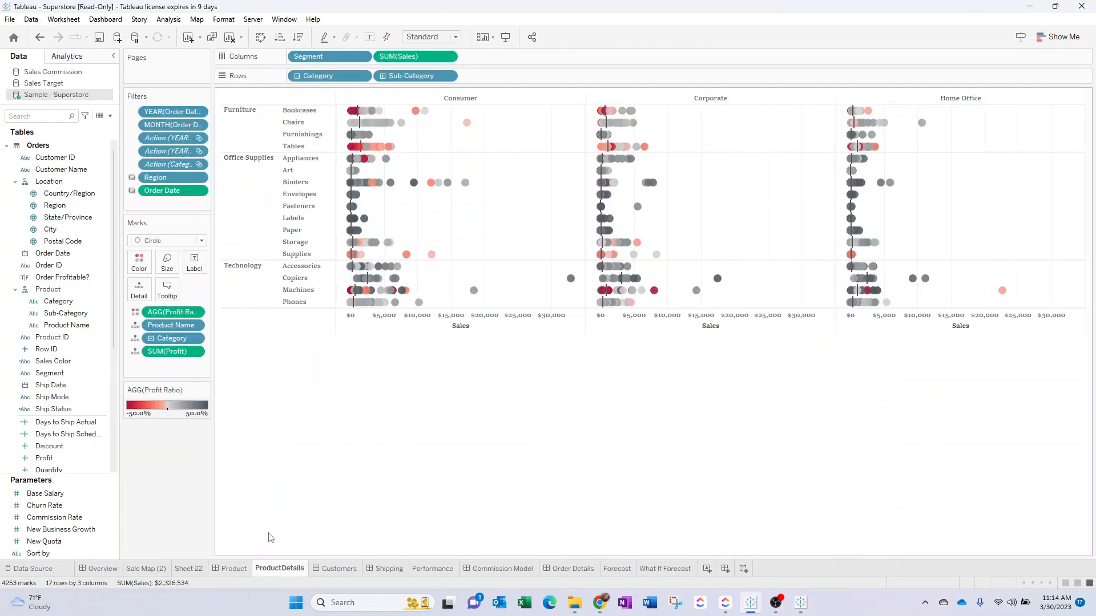
right_click(273, 569)
left_click(309, 520)
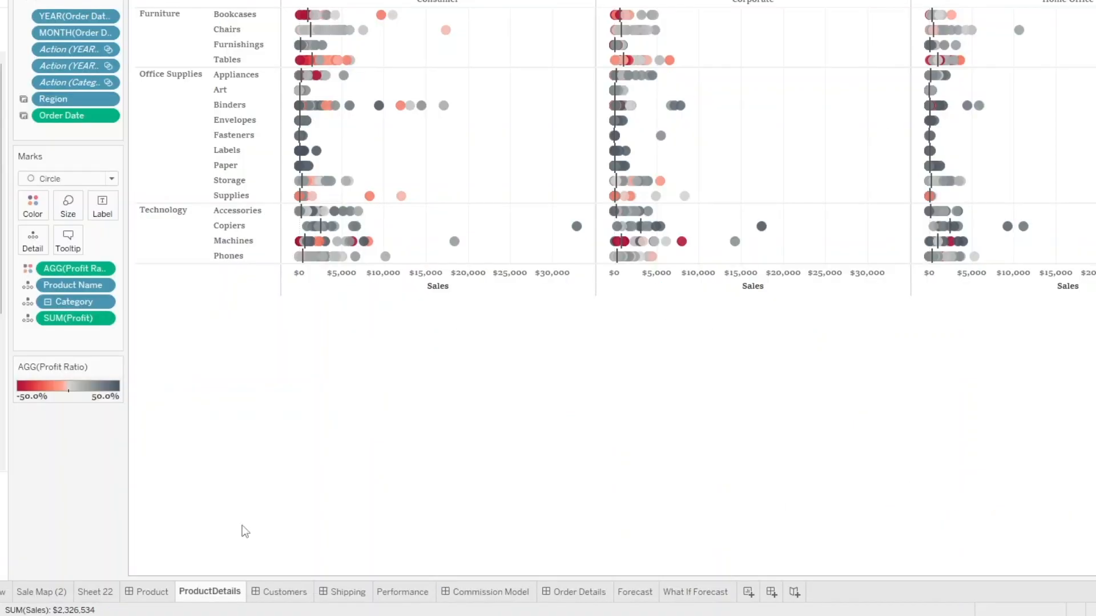
Go to the CustomerOverview worksheet from the Customers dashboard and paste the copied formatting onto it.
left_click(150, 591)
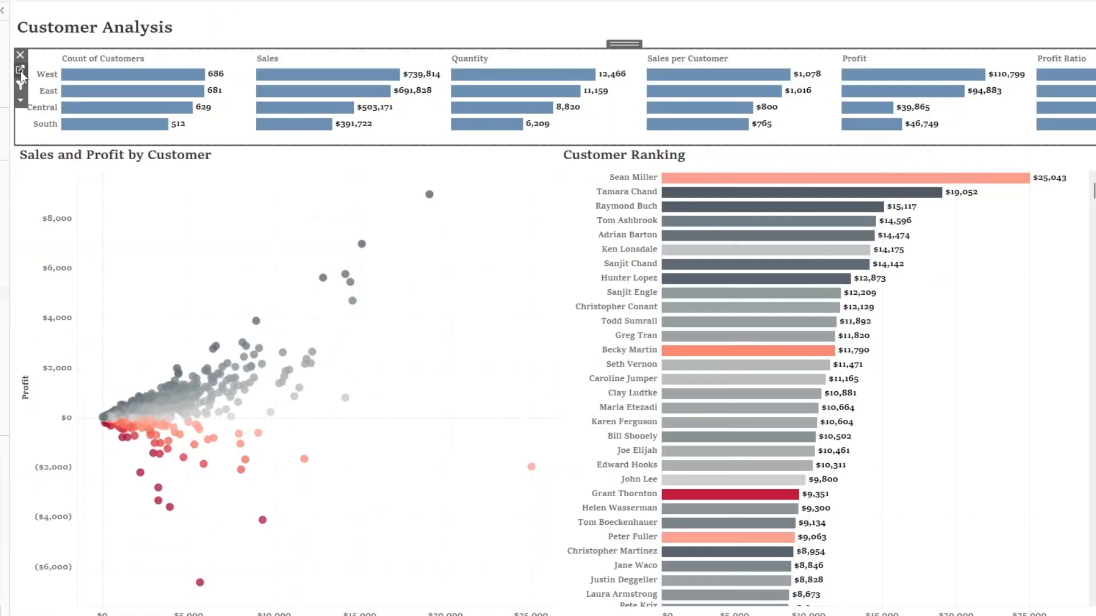
left_click(20, 71)
right_click(270, 582)
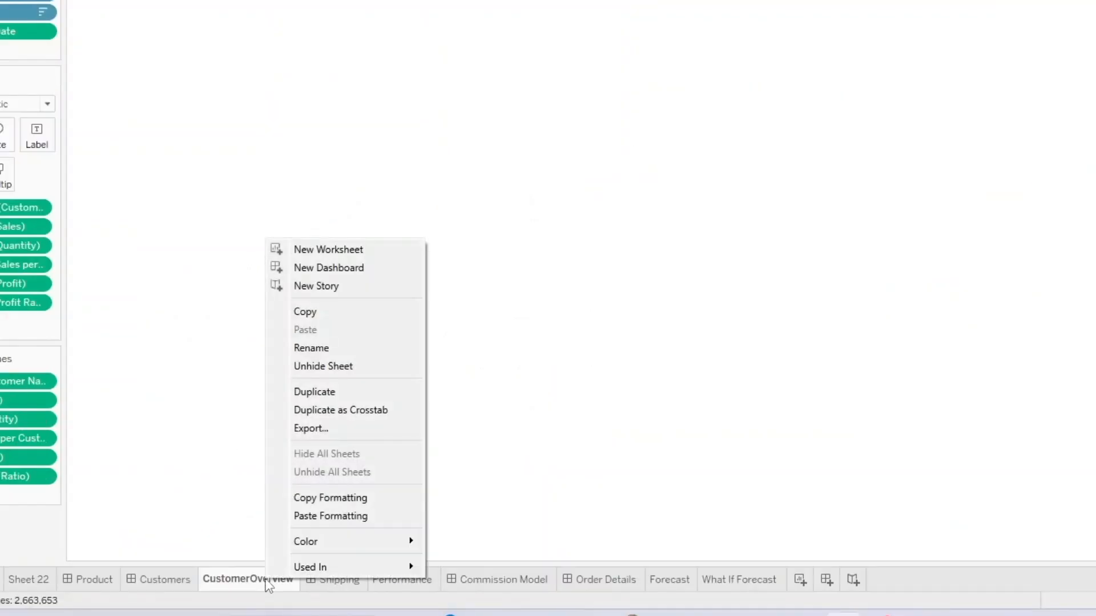
left_click(320, 516)
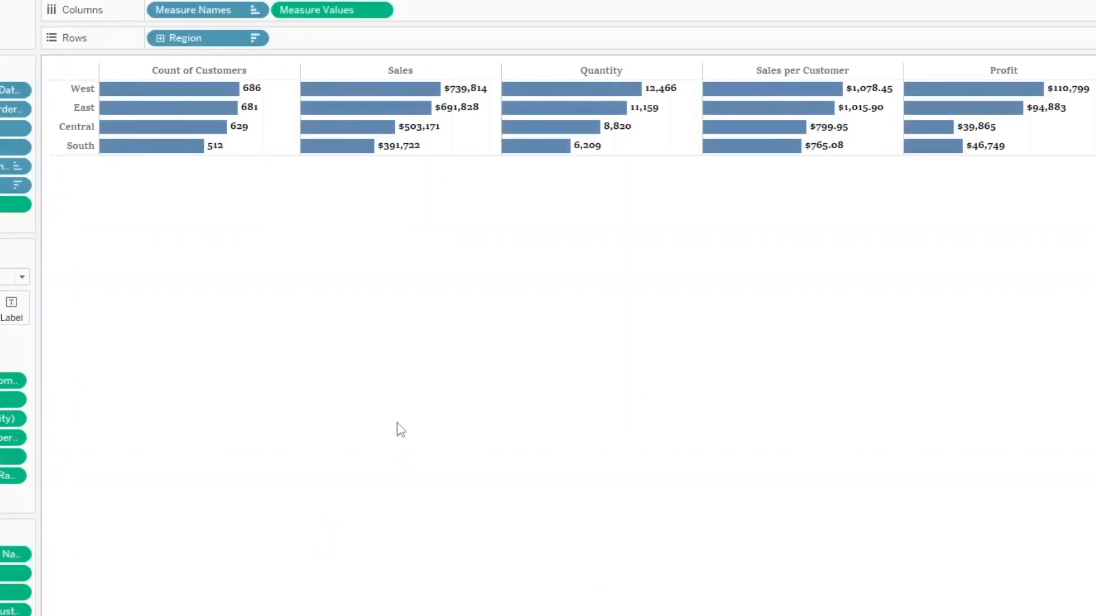